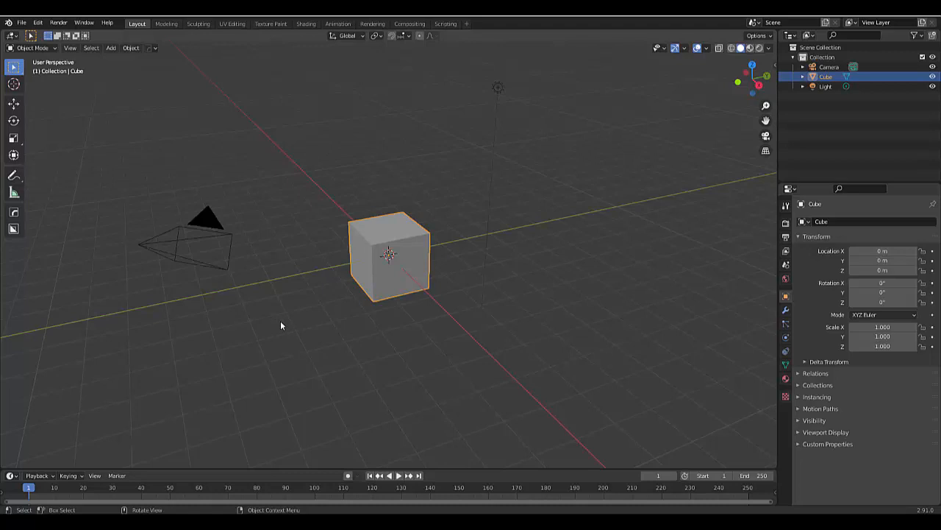
Enter Edit Mode on the default cube and merge all its vertices into a single vertex at the origin.
key(Tab)
click(34, 47)
click(36, 49)
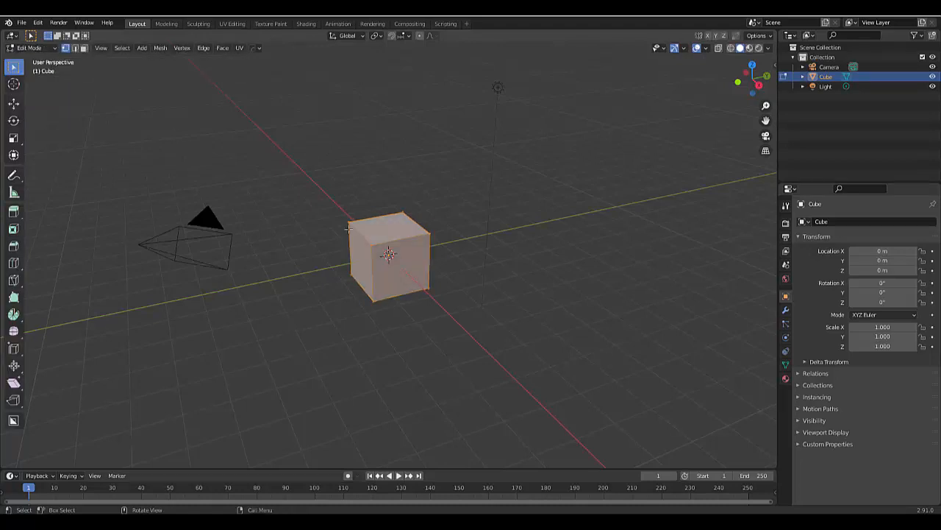
right_click(299, 146)
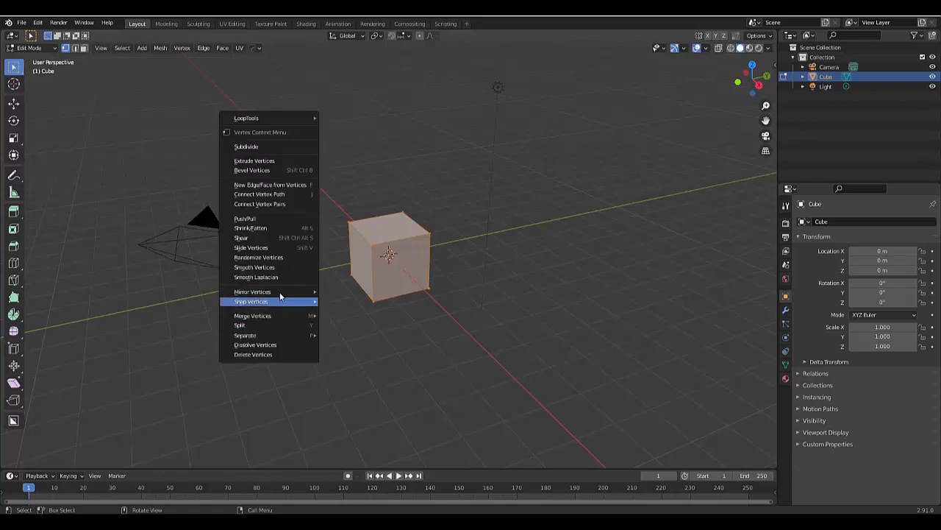
mouse_move(279, 293)
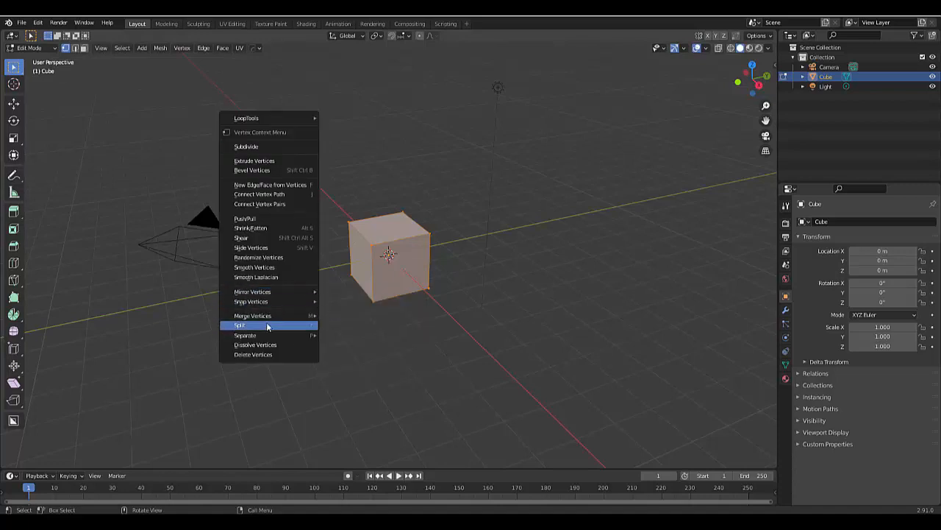
mouse_move(279, 315)
click(346, 315)
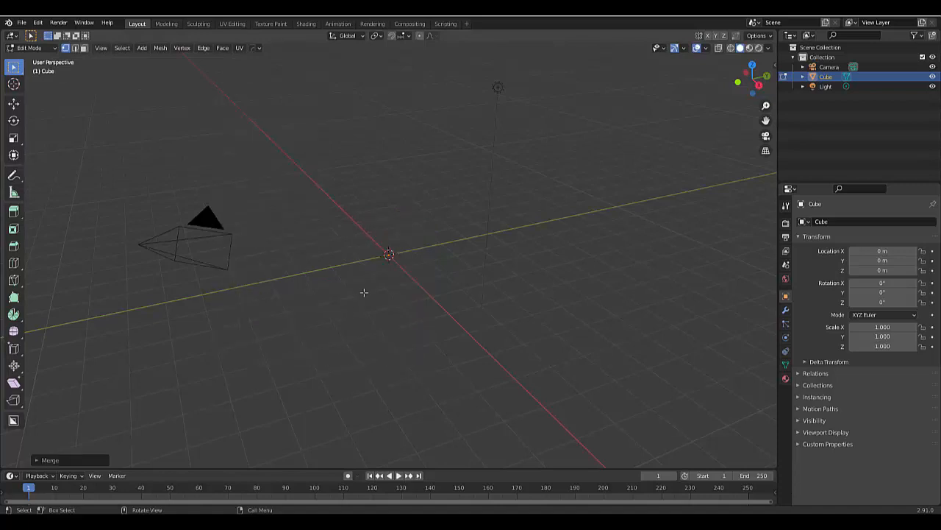
Show the merged vertex close up in the top orthographic view.
key(KP_7)
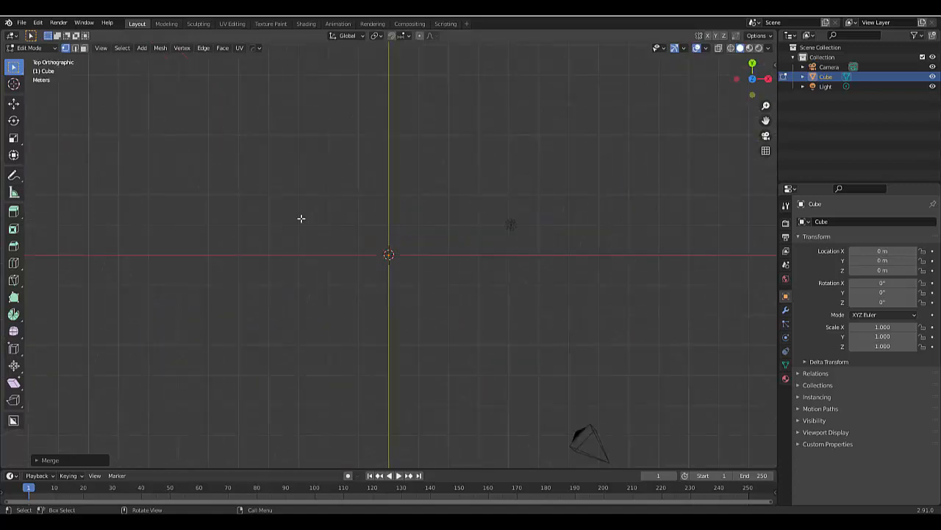
key(grave)
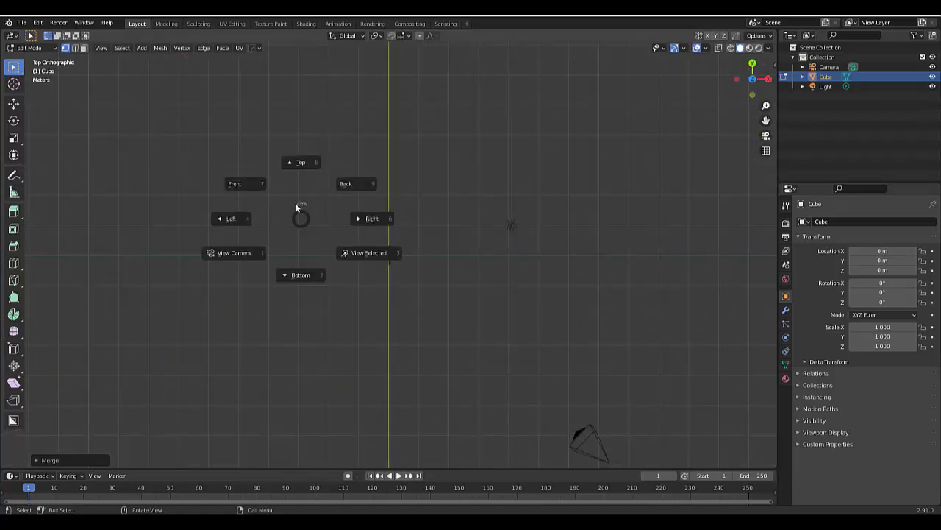
click(297, 170)
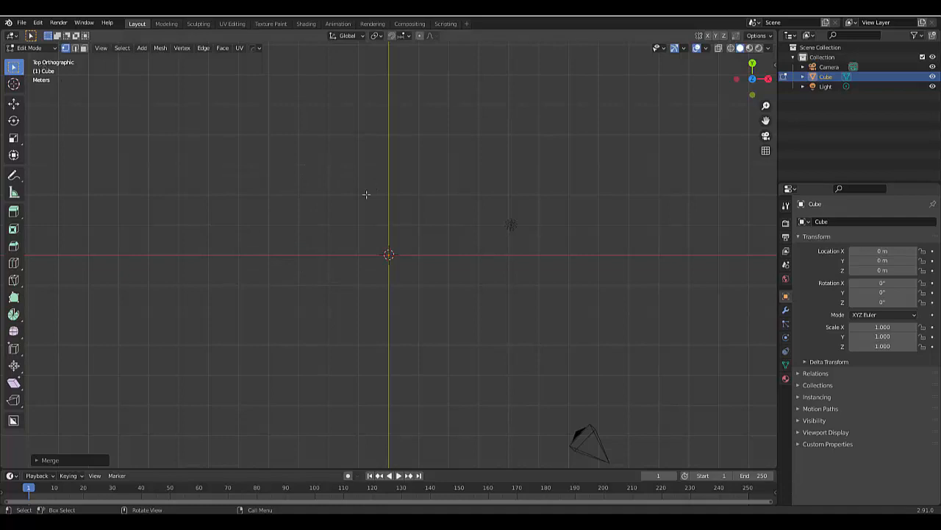
scroll(411, 235, up, 11)
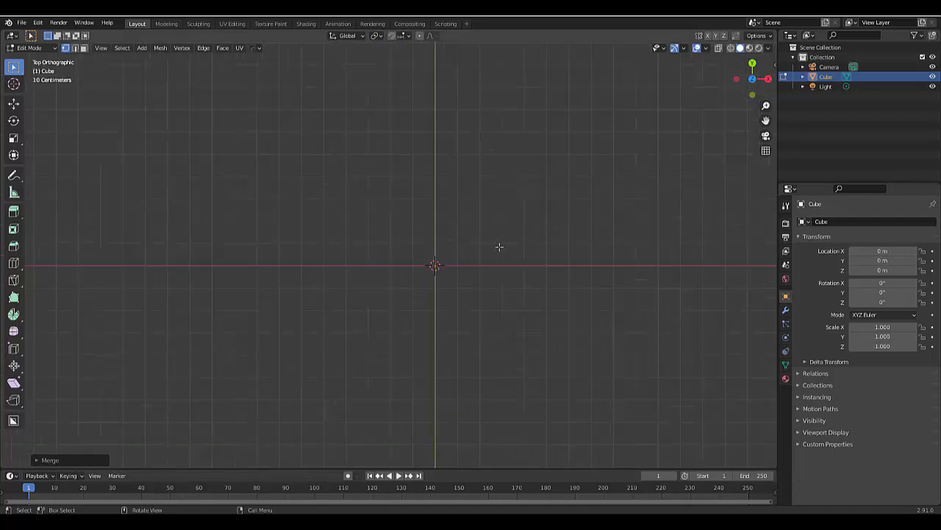
scroll(456, 280, up, 1)
Check the Zoom to Mouse Position option in the Navigation preferences.
click(39, 23)
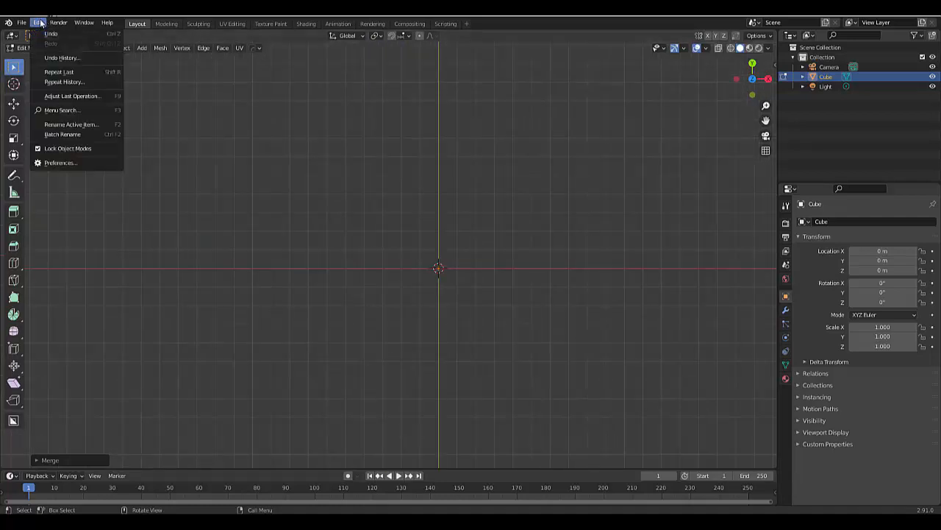
click(69, 161)
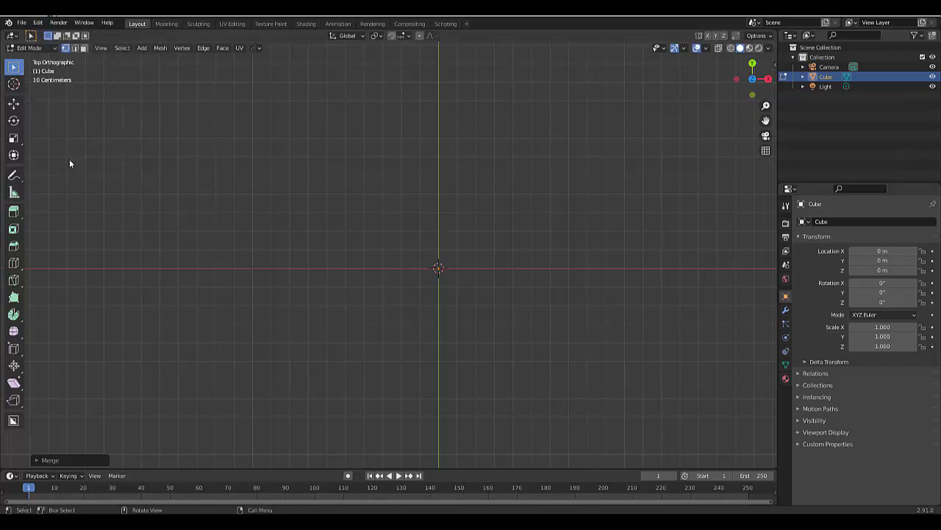
click(33, 166)
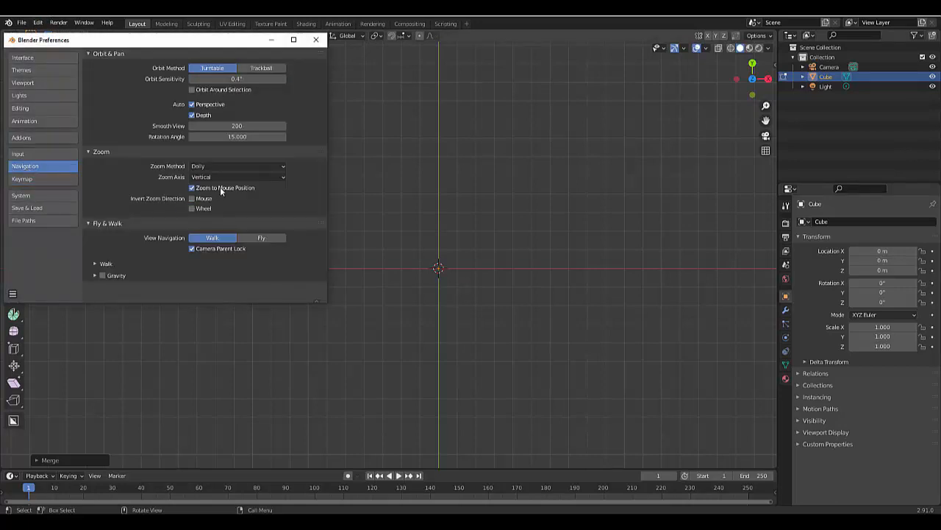
click(317, 40)
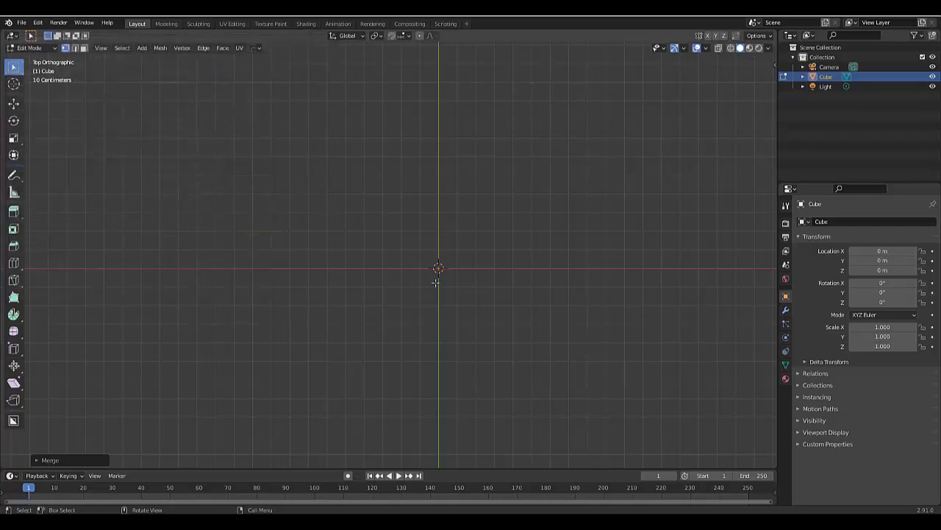
Extrude the vertex about 0.7 m along the negative X axis to form a straight edge.
key(e)
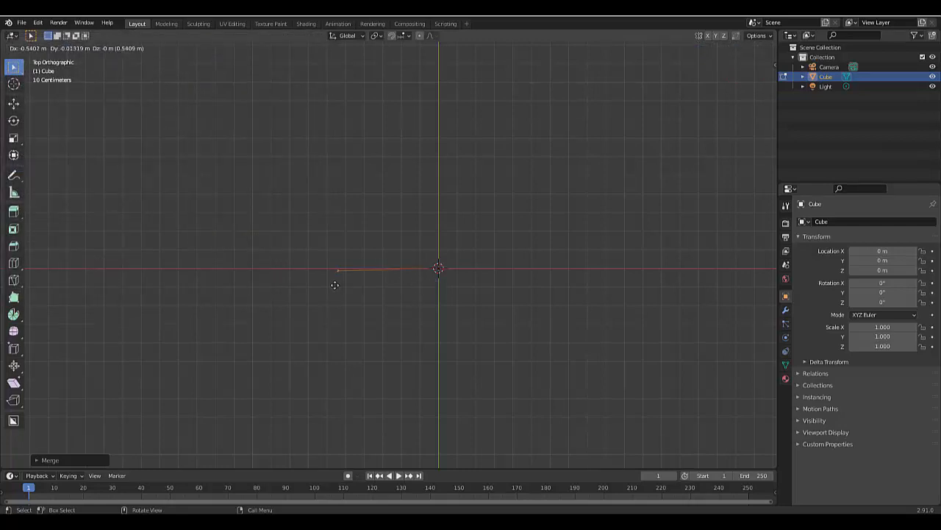
key(x)
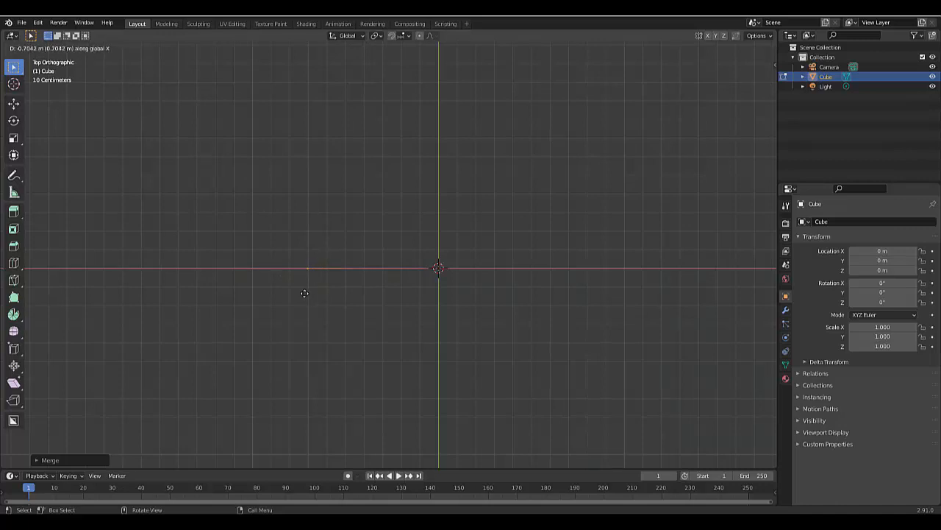
click(305, 294)
scroll(353, 272, up, 4)
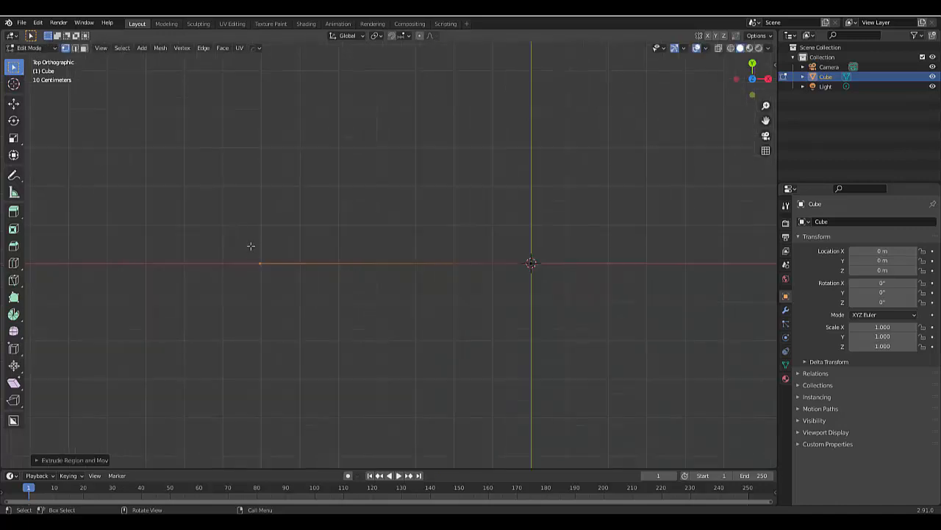
Return to Object Mode and add a Skin modifier with Smooth Shading enabled to the edge.
key(Tab)
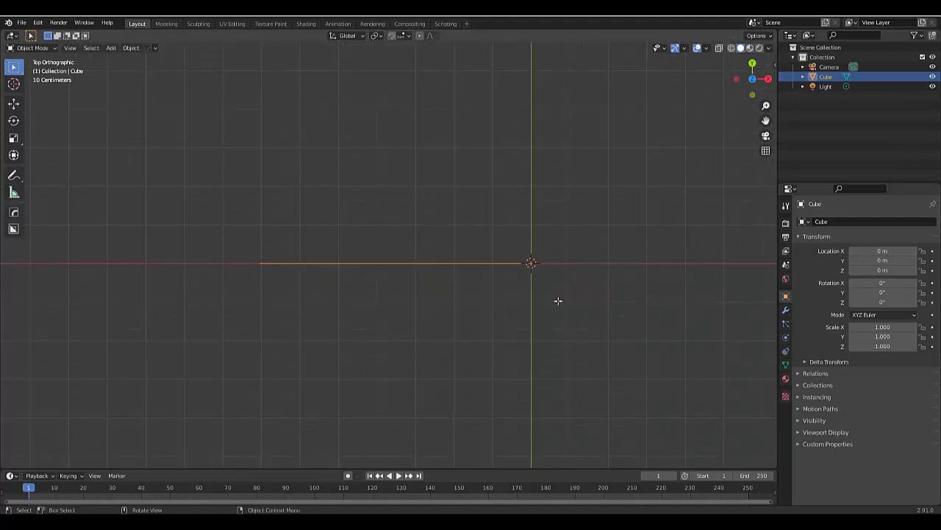
click(785, 309)
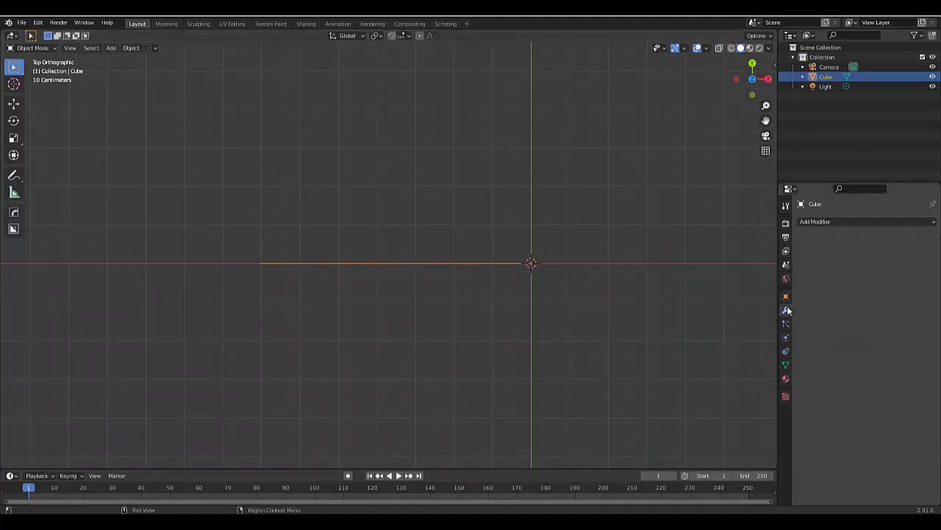
click(823, 222)
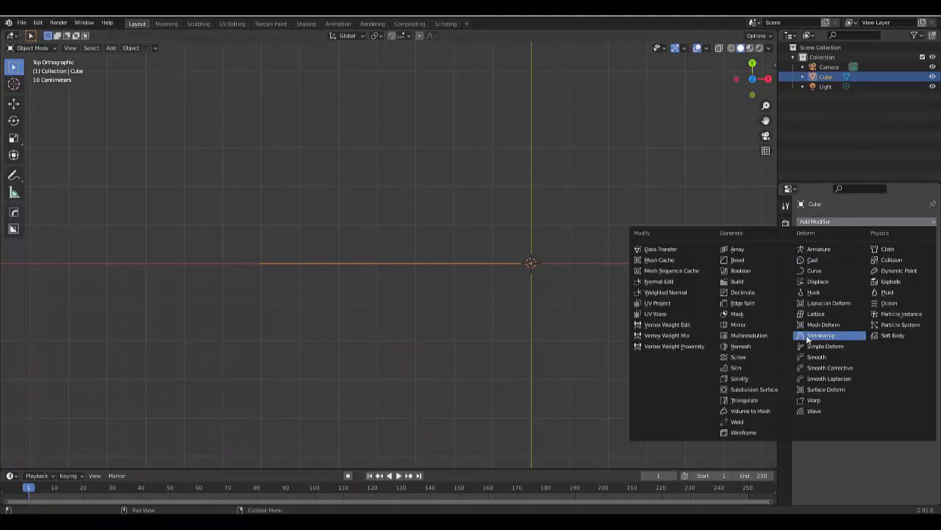
click(758, 368)
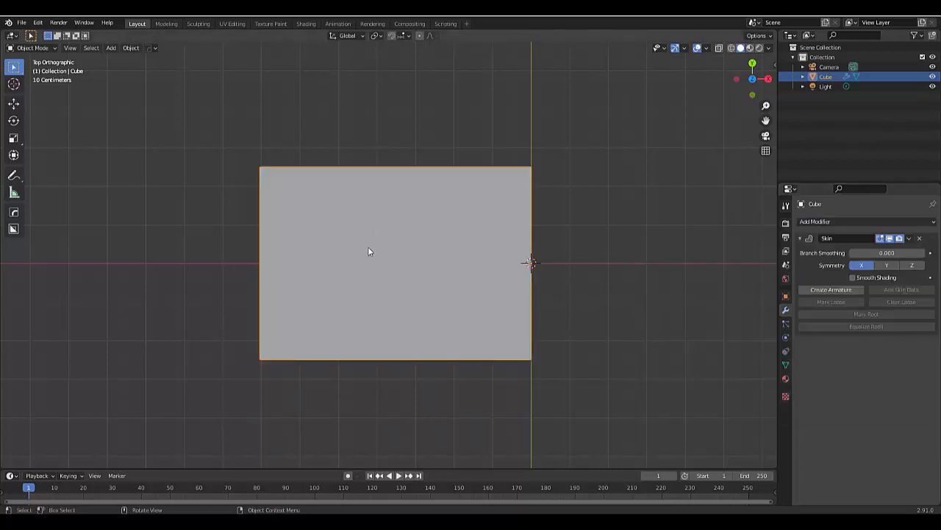
middle_drag(368, 246, 371, 185)
key(KP_7)
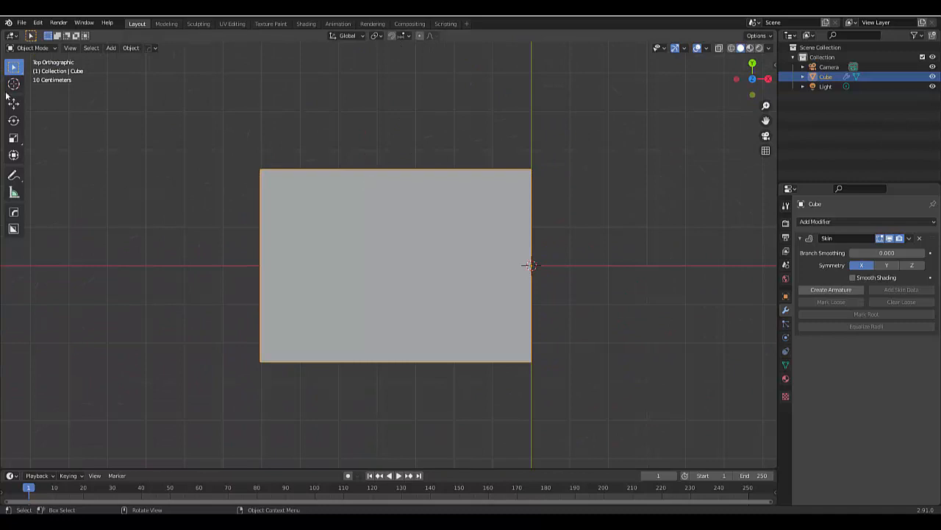
scroll(261, 199, down, 1)
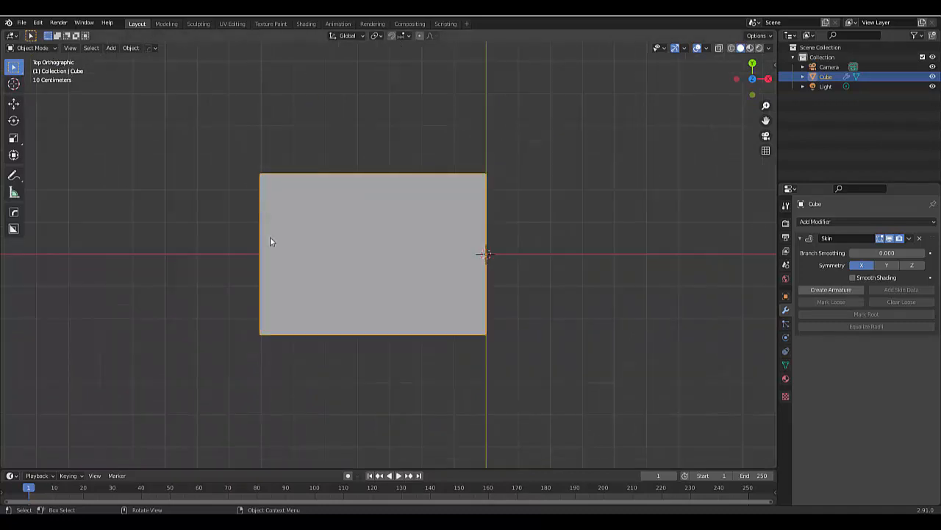
click(853, 277)
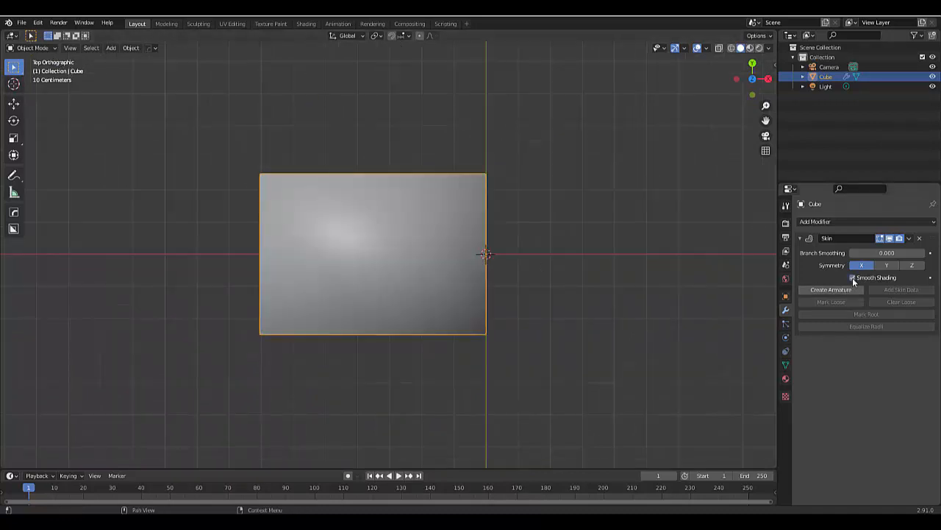
click(799, 238)
Add a Subdivision Surface modifier with both the viewport and render levels set to 6.
click(824, 221)
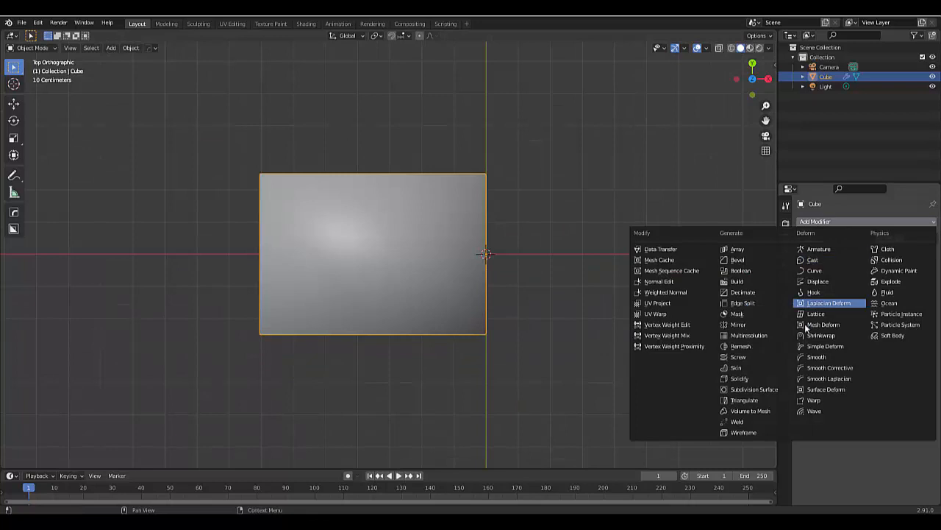
click(756, 392)
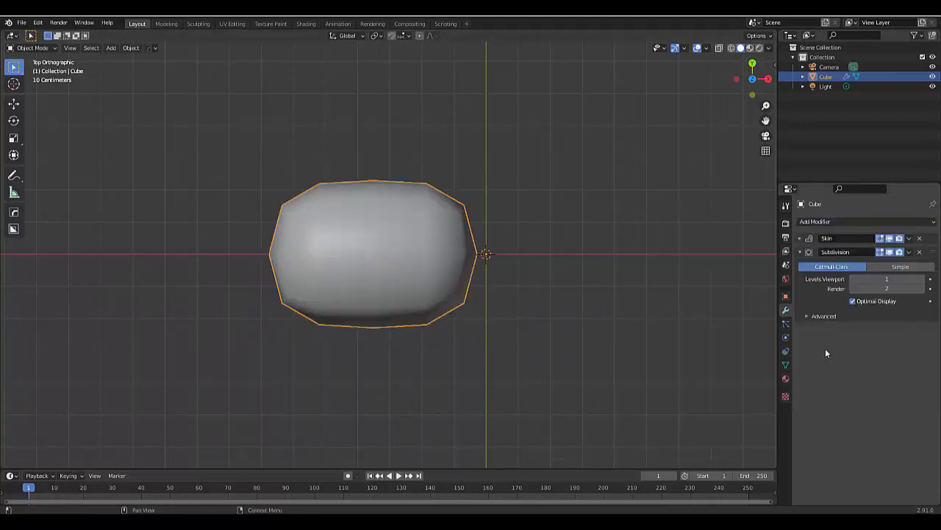
click(854, 279)
text(6)
key(Return)
click(904, 288)
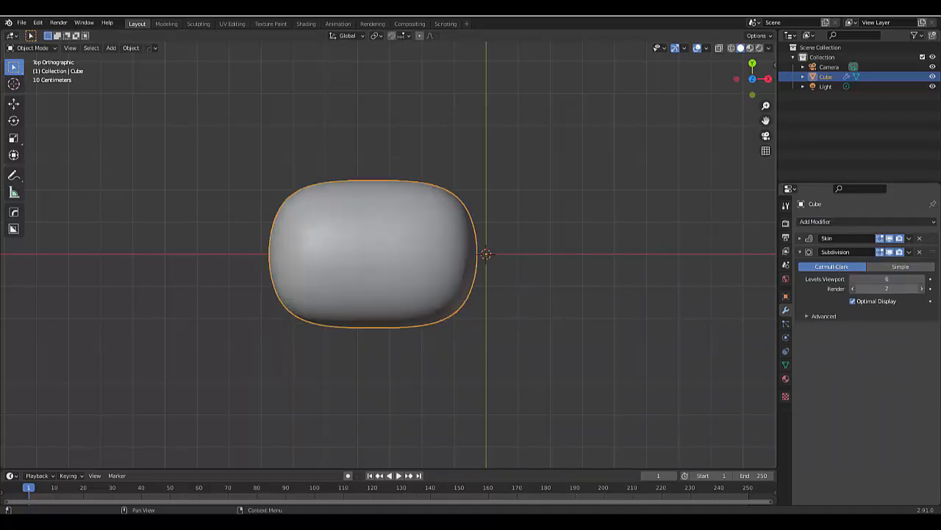
text(6)
key(Return)
click(801, 252)
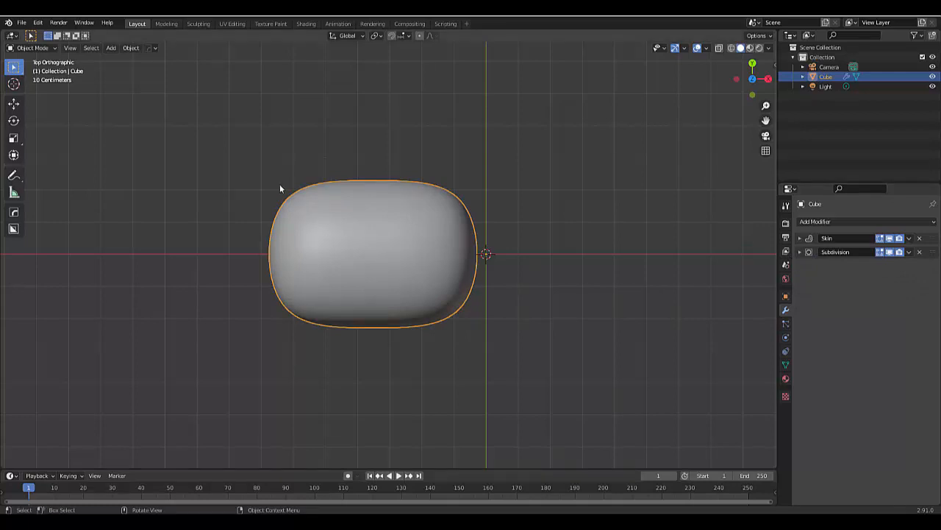
In Edit Mode with X-ray on, shrink the skin radius of the whole edge to about a third.
scroll(361, 300, up, 2)
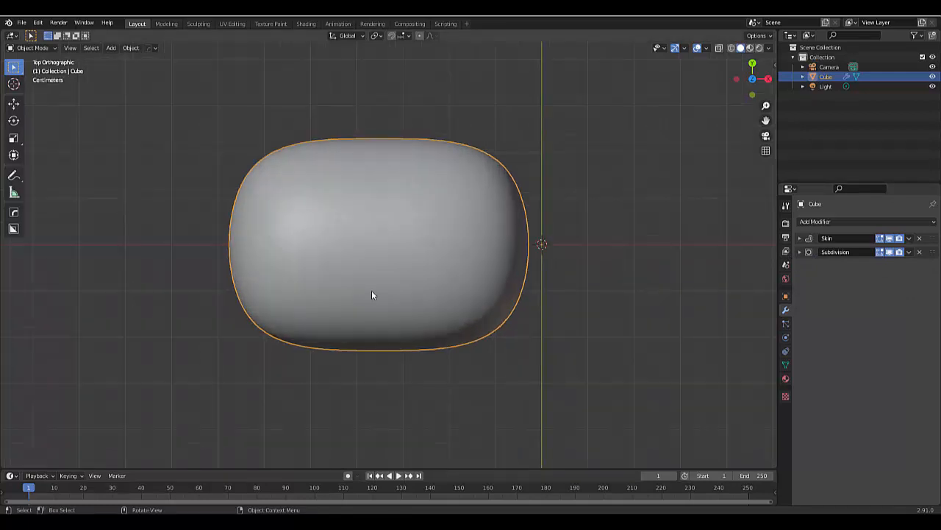
key(Tab)
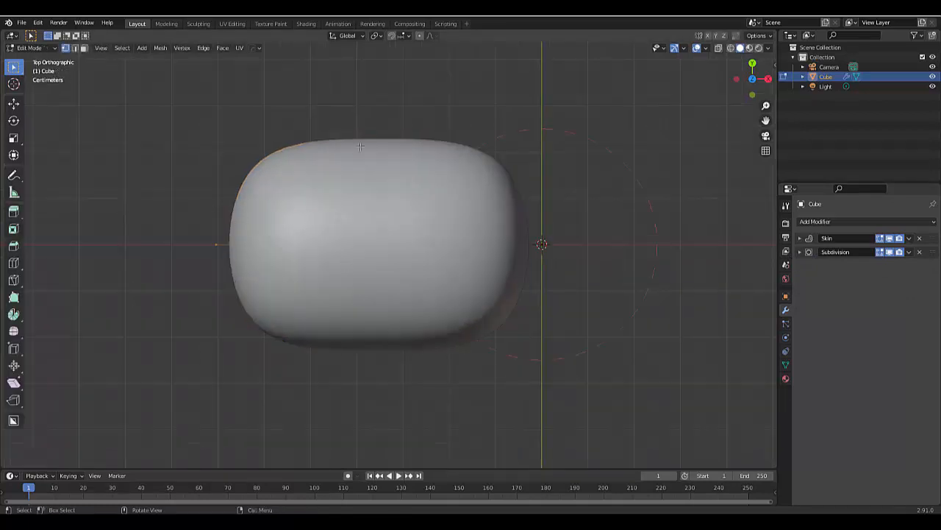
click(718, 48)
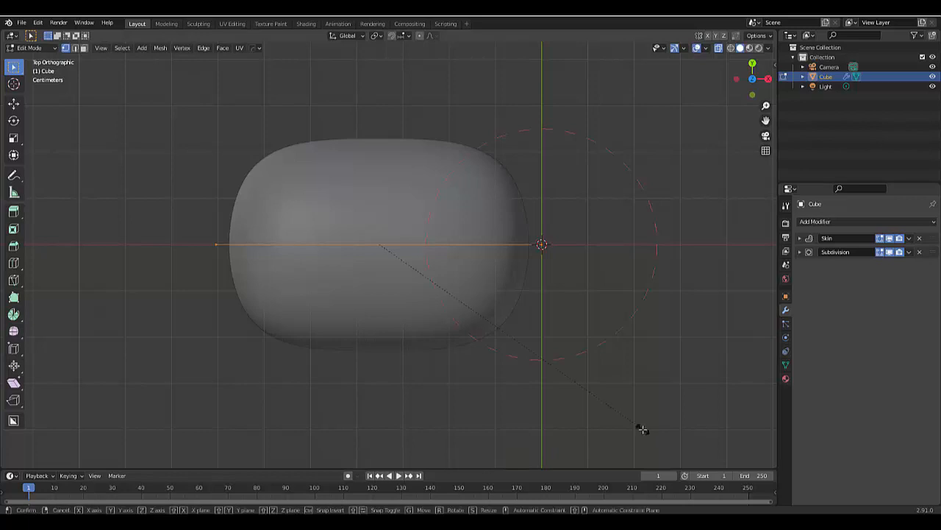
key(ctrl+a)
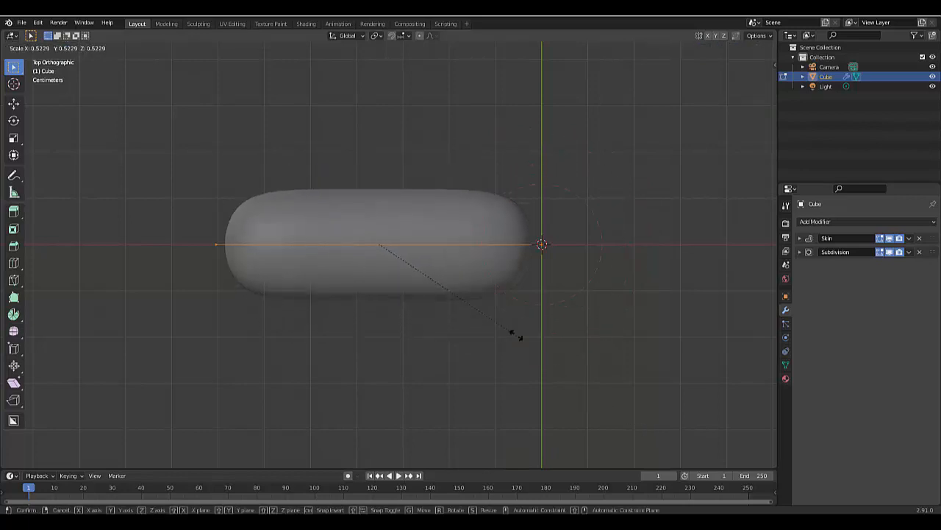
click(469, 293)
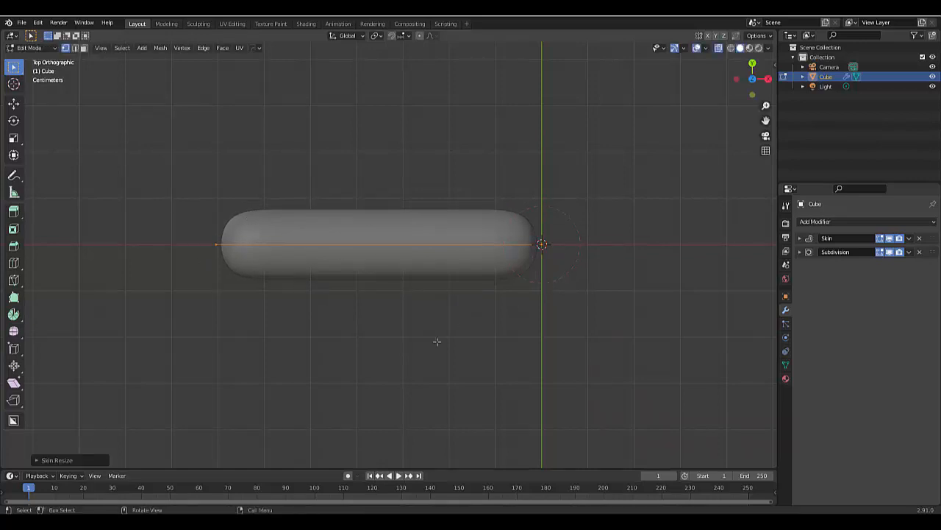
Shrink the skin radius at the vertex farthest from the origin so the shape tapers toward that end.
drag(145, 191, 218, 236)
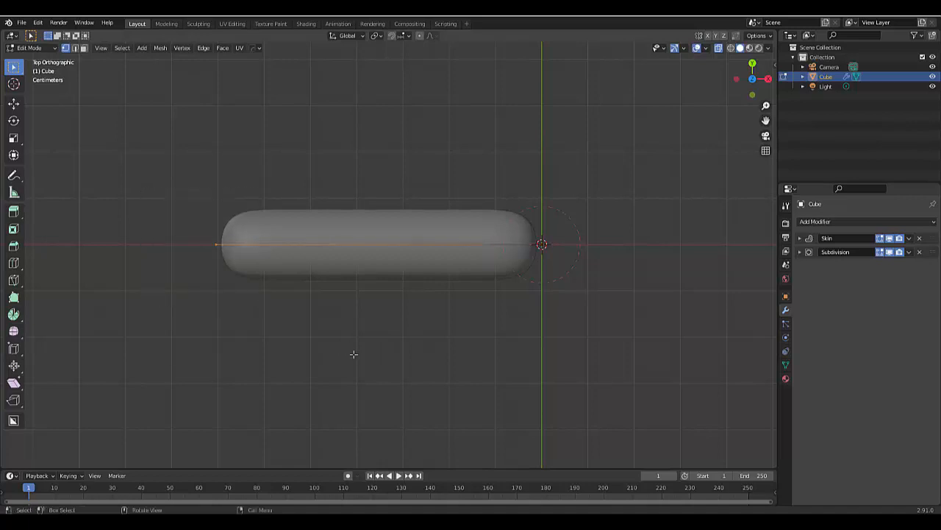
key(ctrl+a)
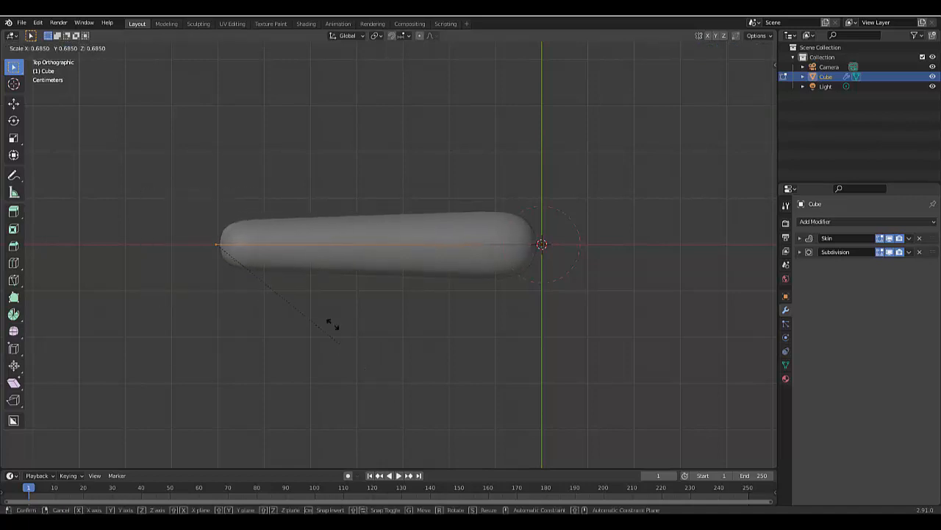
click(296, 267)
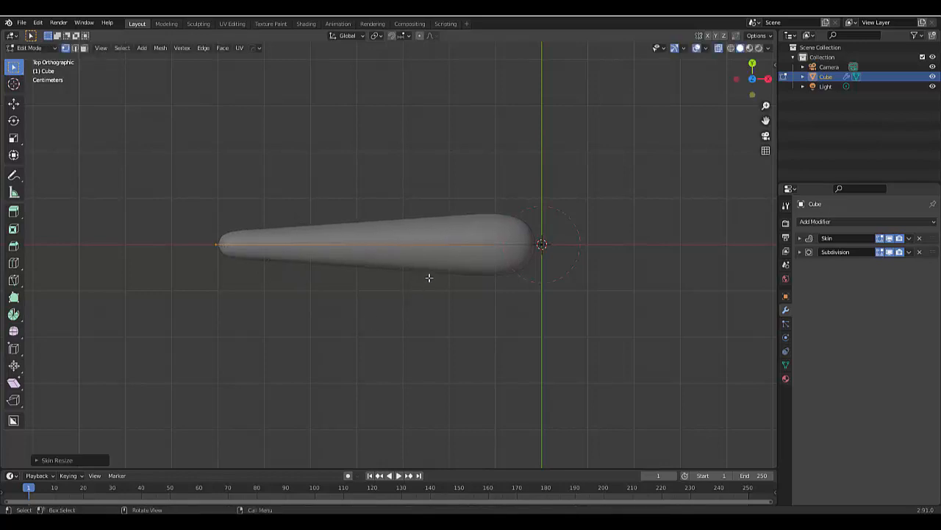
shift+middle_drag(429, 278, 435, 276)
shift+middle_drag(394, 306, 455, 373)
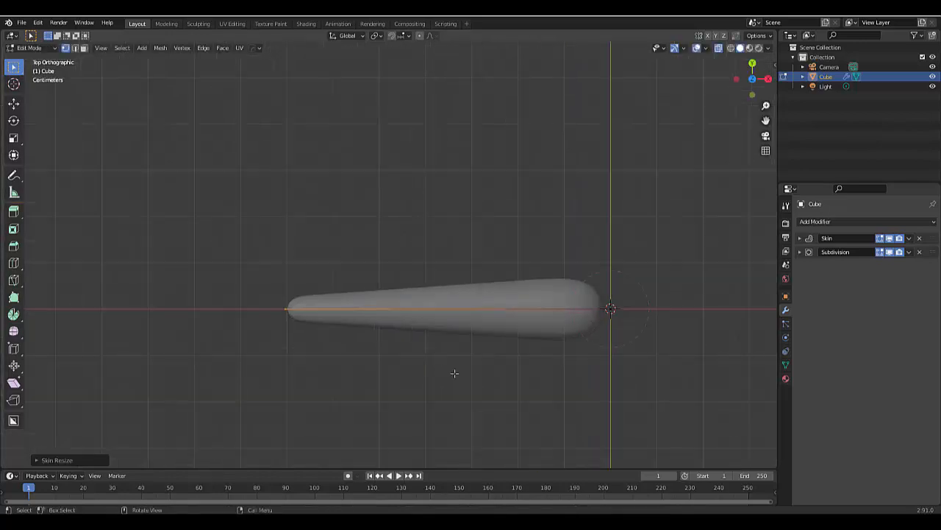
With X-ray off and back in Object Mode, add a Displace modifier with its strength set to 0.1.
click(720, 49)
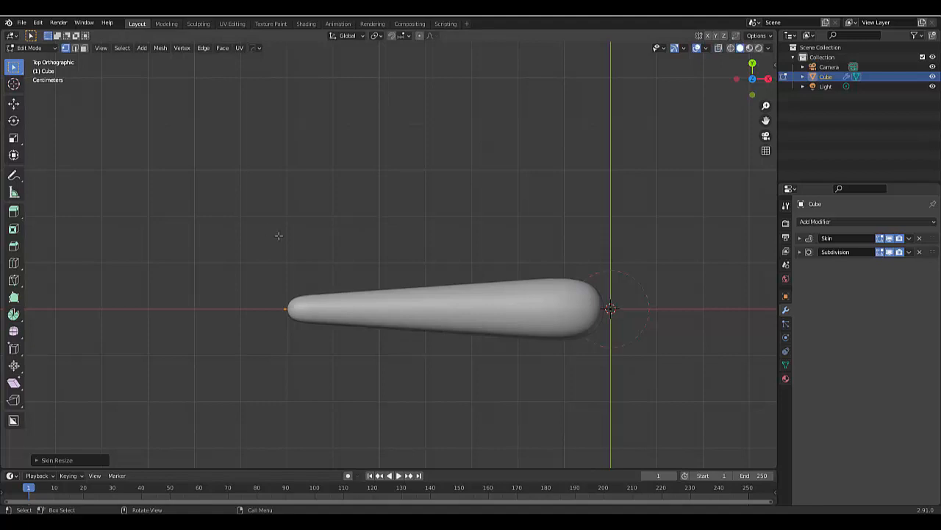
key(Tab)
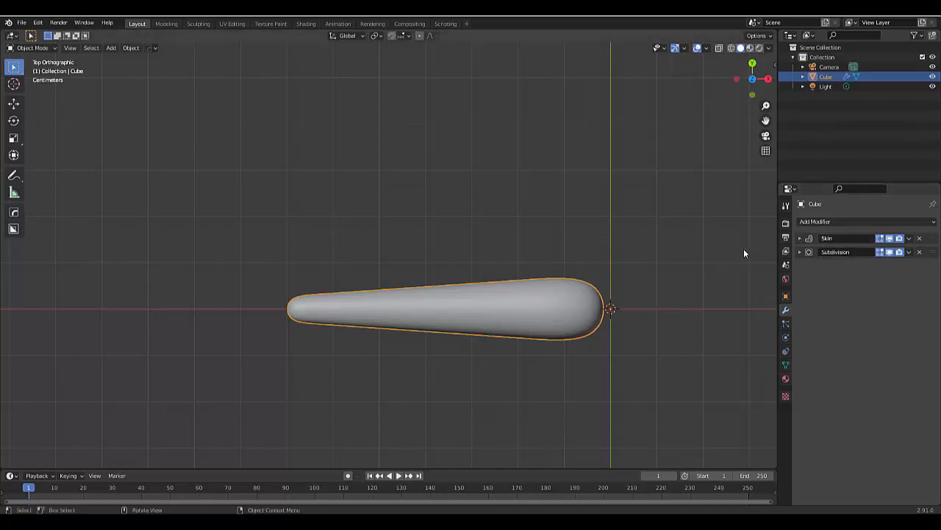
click(824, 222)
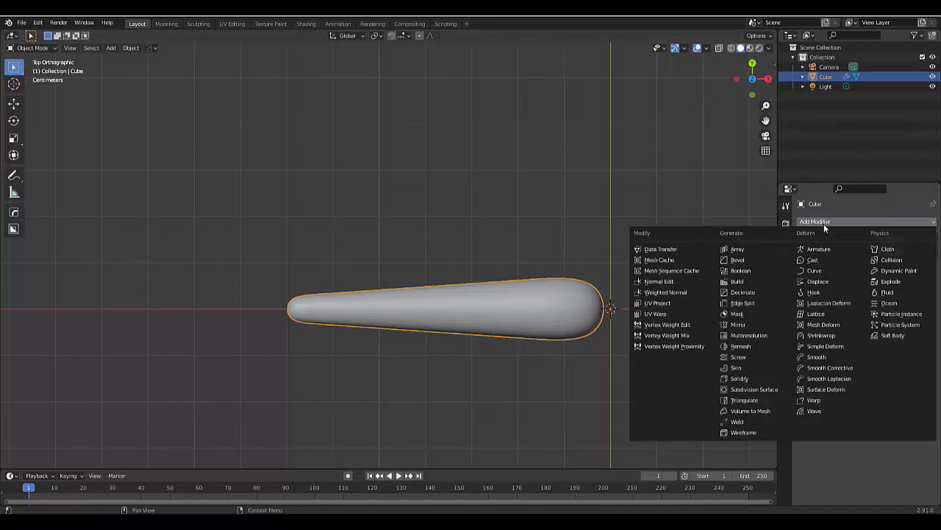
click(834, 280)
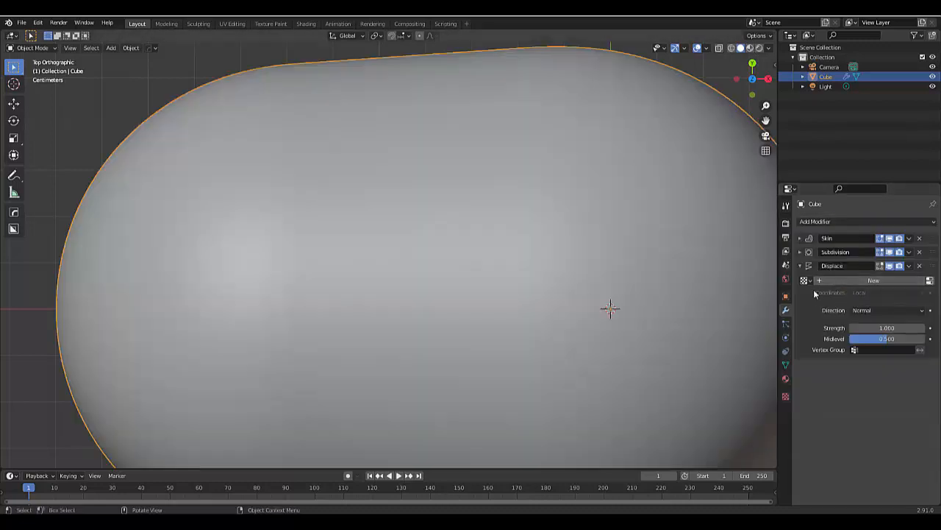
click(882, 327)
text(1.0)
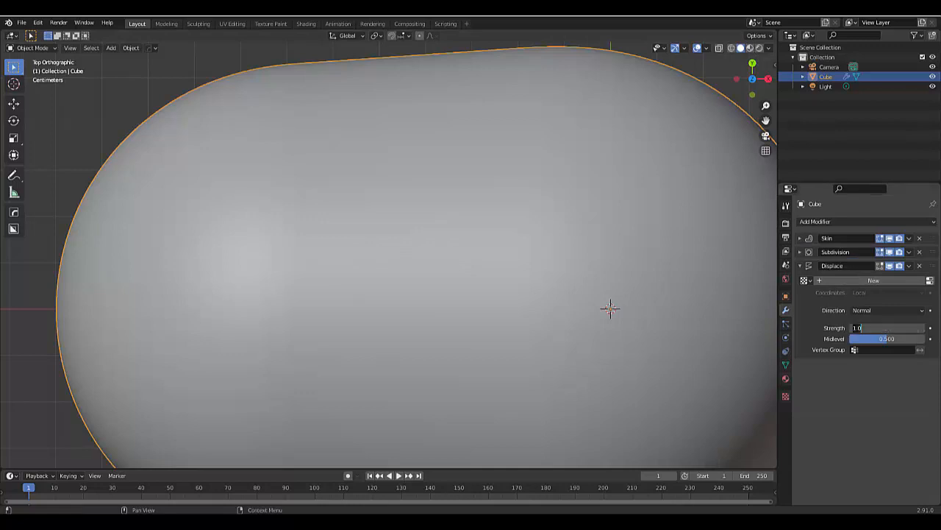
key(Return)
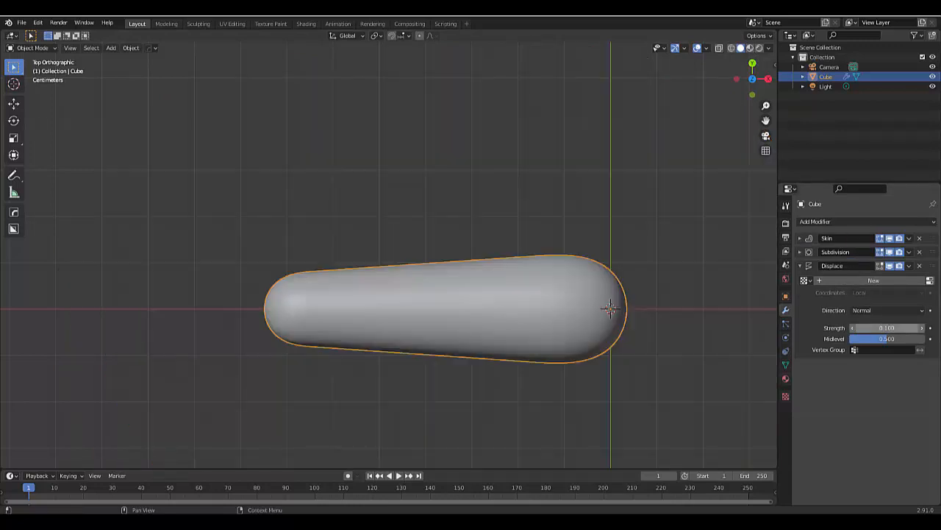
Create a new texture named "large" for the Displace modifier and rename the modifier "Displace - large".
click(871, 281)
double_click(864, 280)
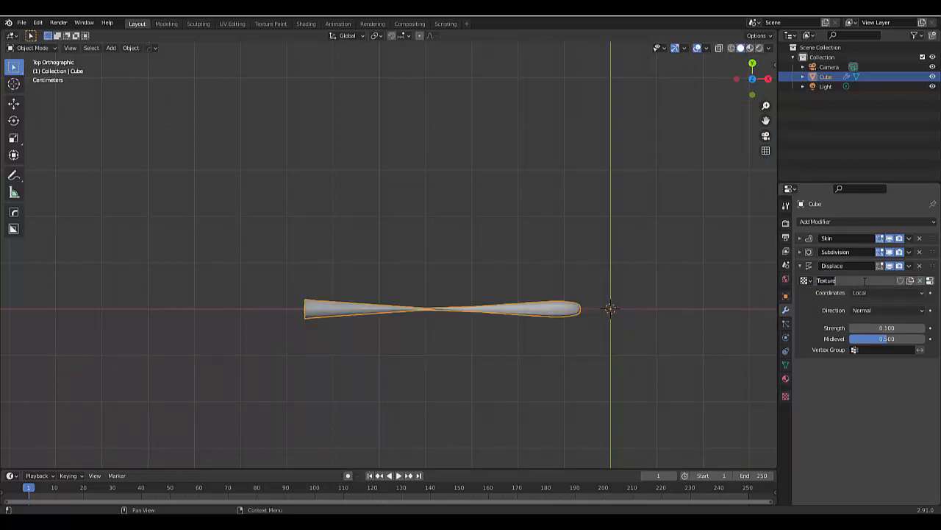
text(ta)
key(Return)
double_click(848, 265)
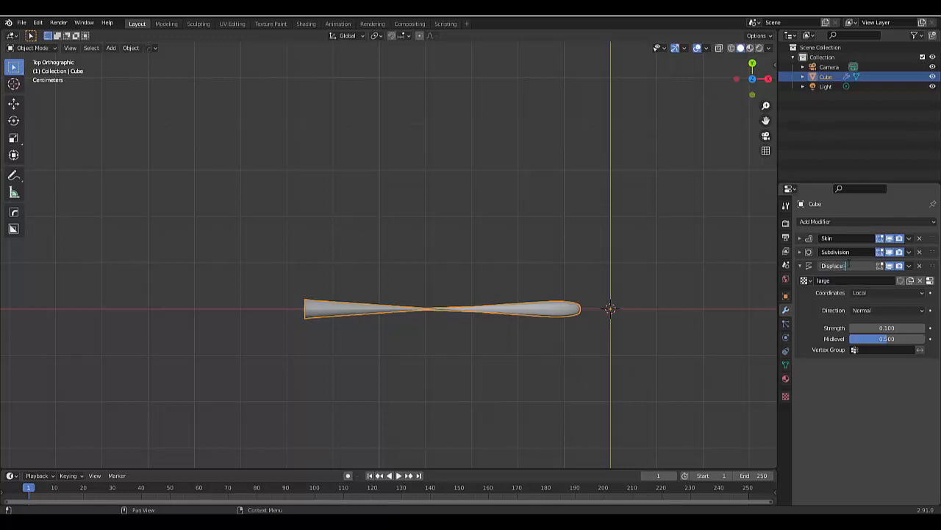
text(- large)
key(Return)
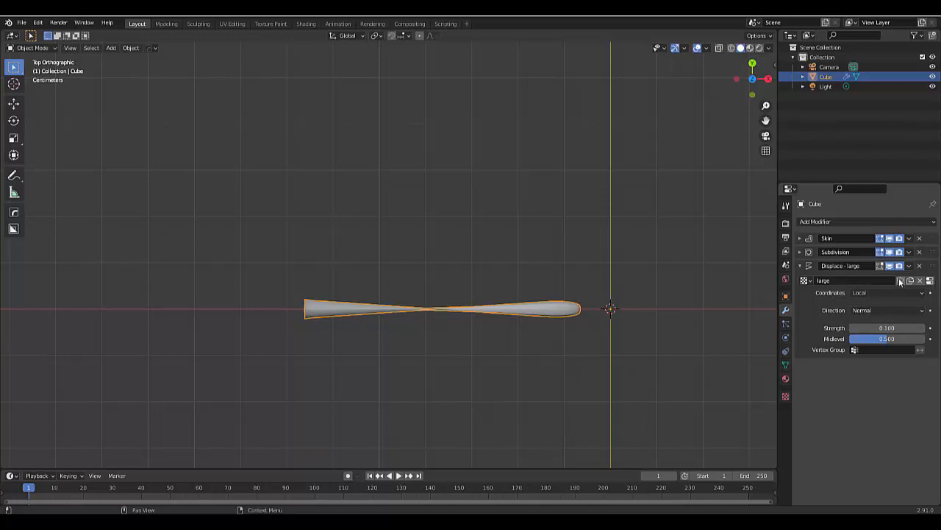
Change the "large" texture's type to Voronoi and its distance metric to Minkowski 1/2.
click(932, 280)
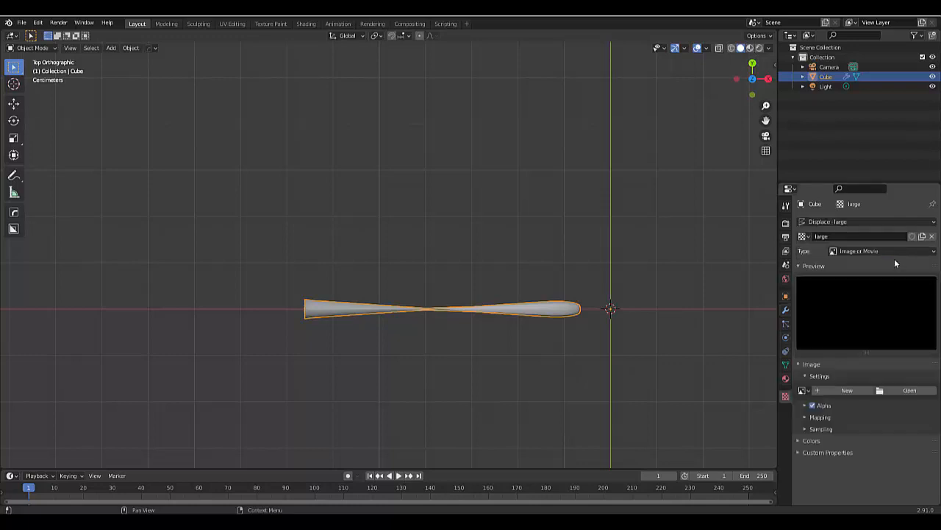
click(865, 253)
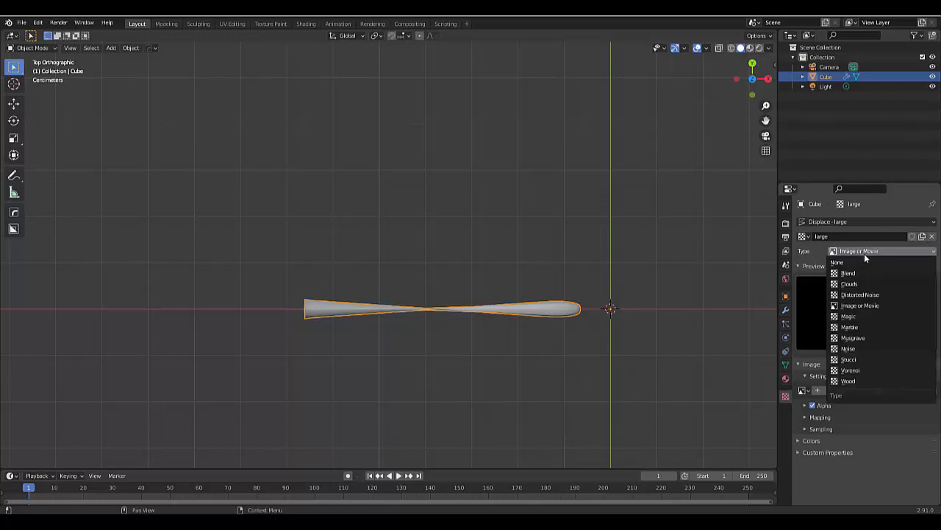
click(877, 367)
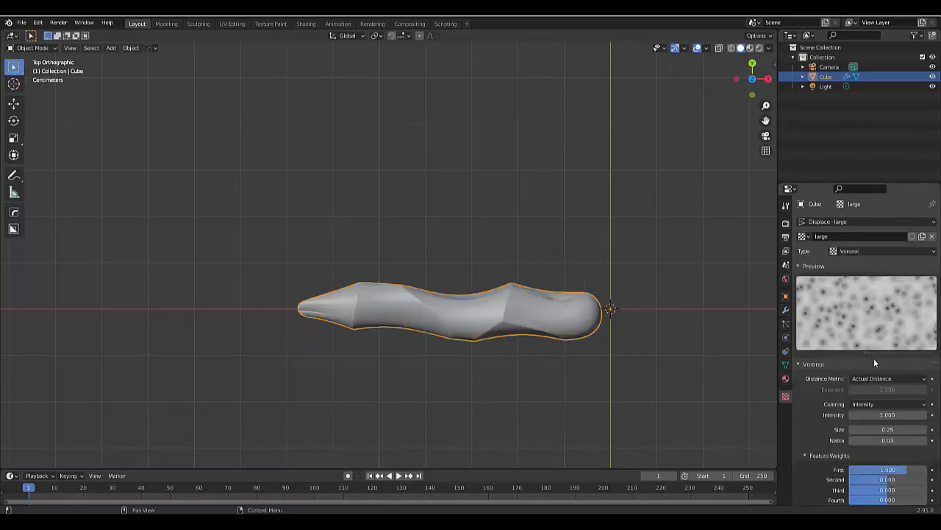
scroll(886, 355, down, 1)
scroll(883, 372, up, 1)
click(882, 377)
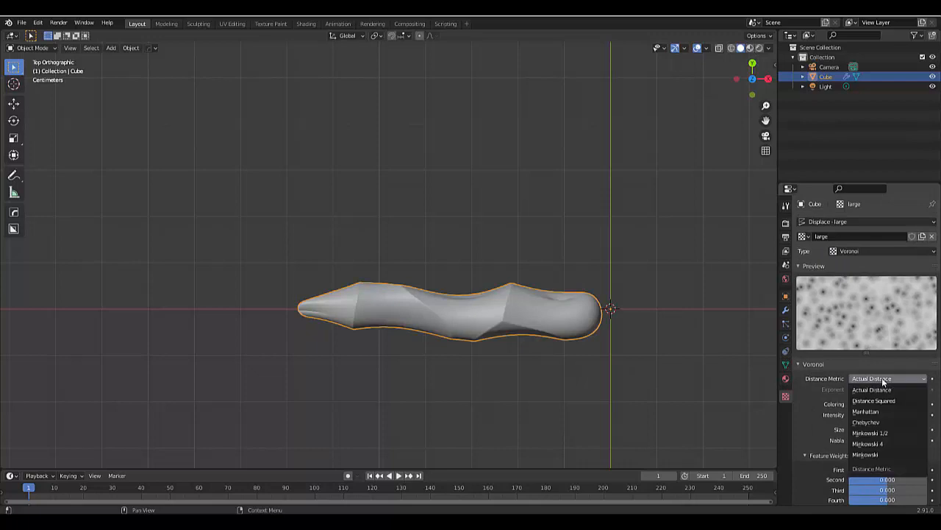
click(892, 432)
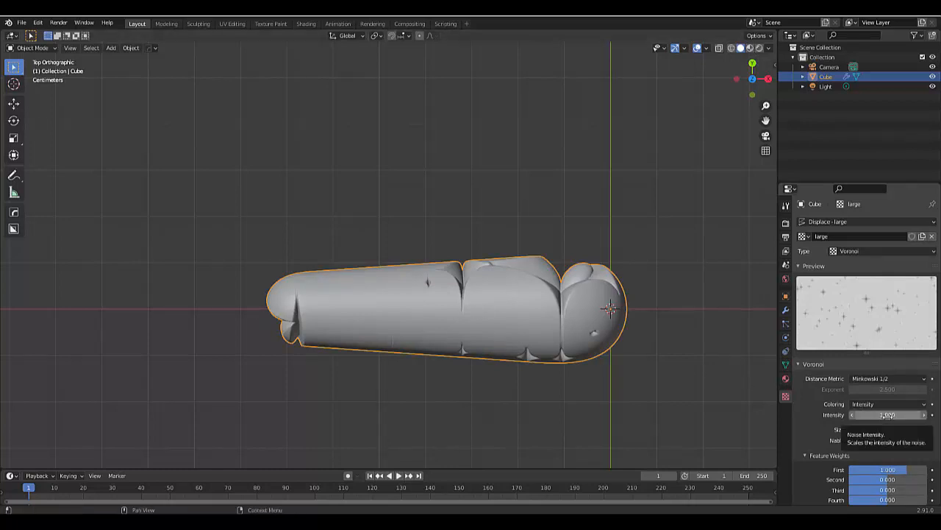
Set the Voronoi texture's intensity to 0.1.
click(888, 415)
text(0)
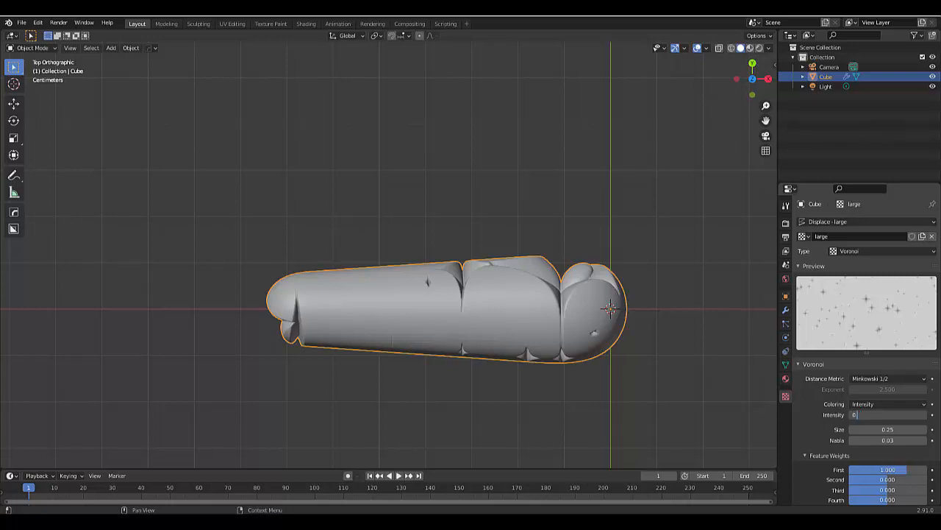
text(.1)
key(Return)
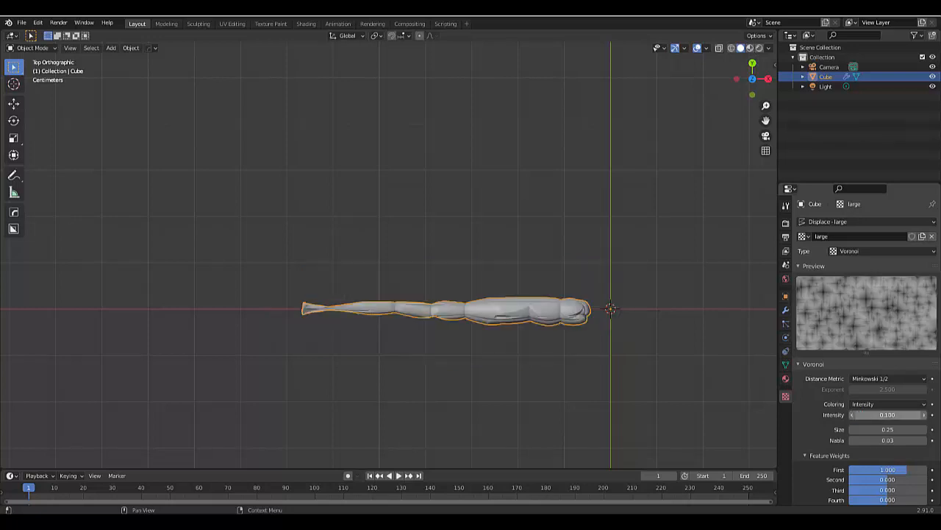
Try a Voronoi intensity of 0.2 and set it back to 0.1.
scroll(473, 336, up, 5)
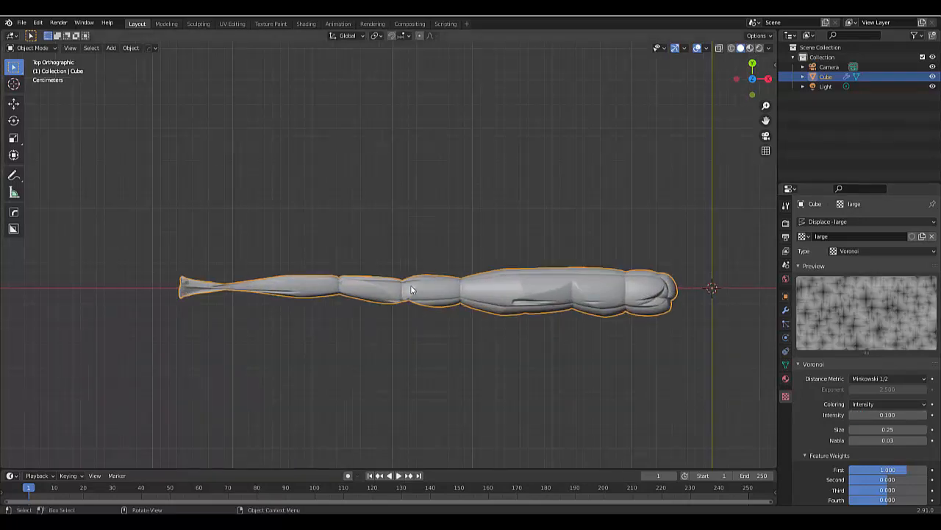
mouse_move(894, 414)
mouse_down()
mouse_move(925, 414)
mouse_move(885, 415)
mouse_move(896, 415)
mouse_up()
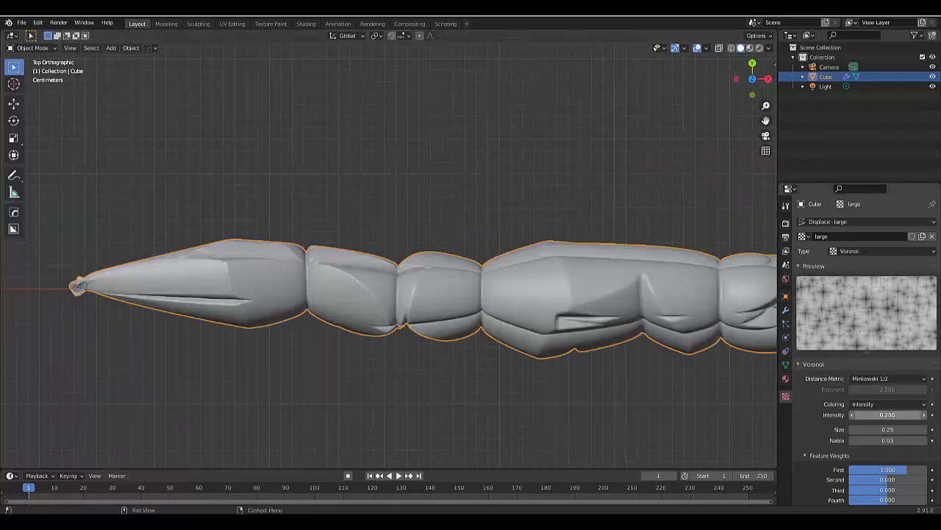
click(896, 415)
text(0.1)
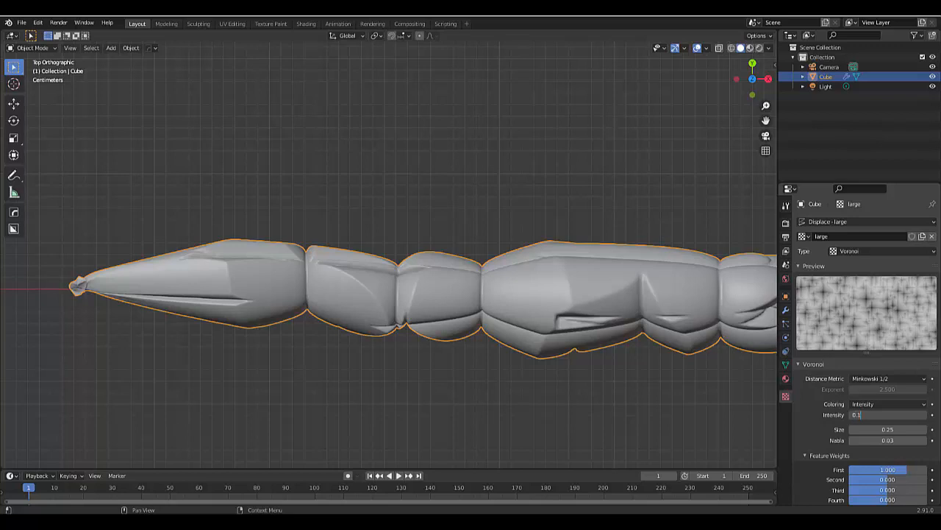
key(Return)
scroll(428, 381, down, 3)
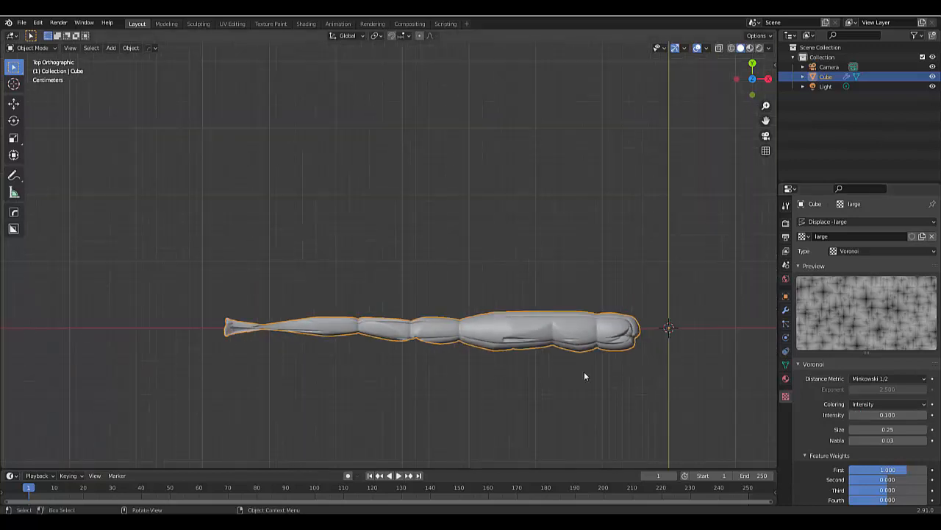
scroll(617, 285, up, 1)
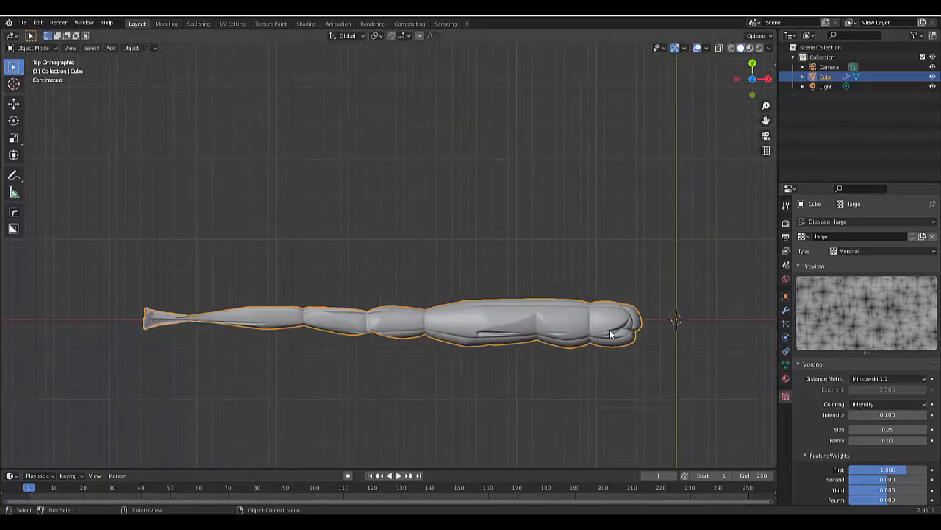
In Edit Mode, enlarge the skin radius at the origin vertex to about two and a half times its size.
key(Tab)
scroll(603, 330, down, 4)
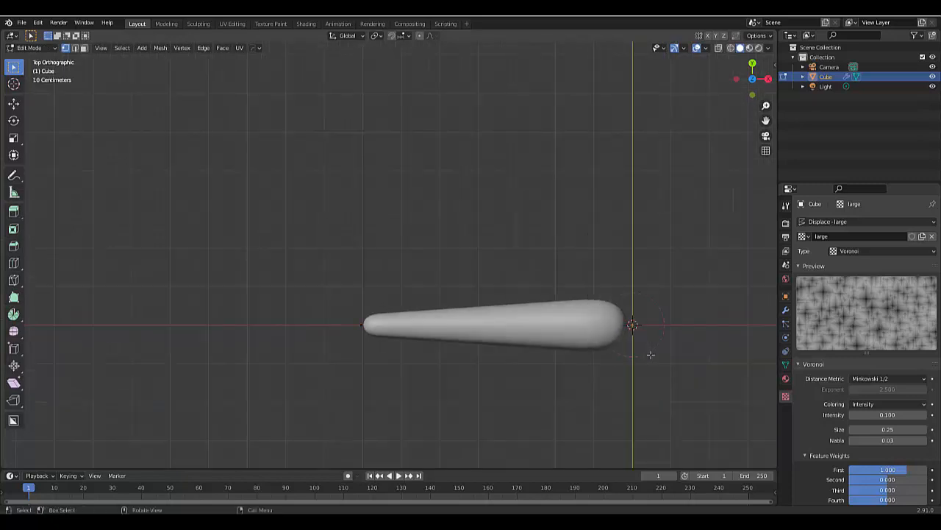
key(s)
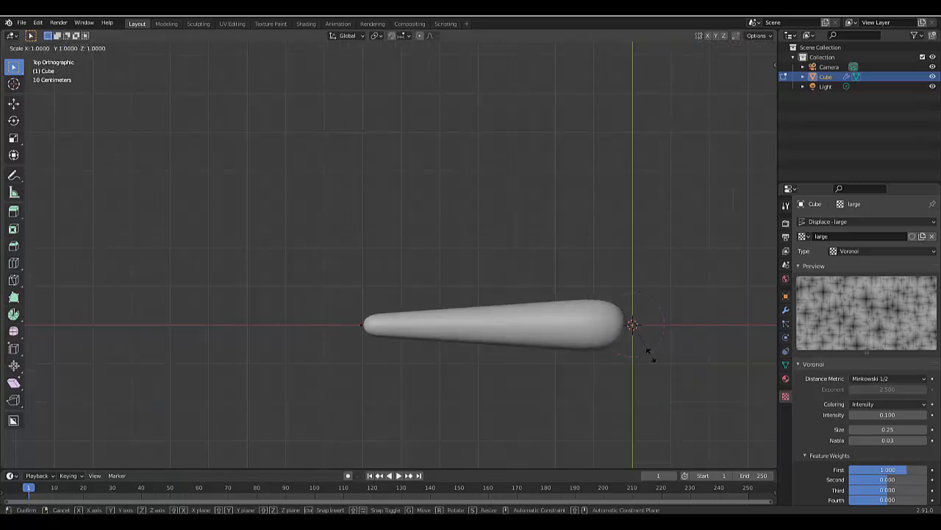
click(698, 391)
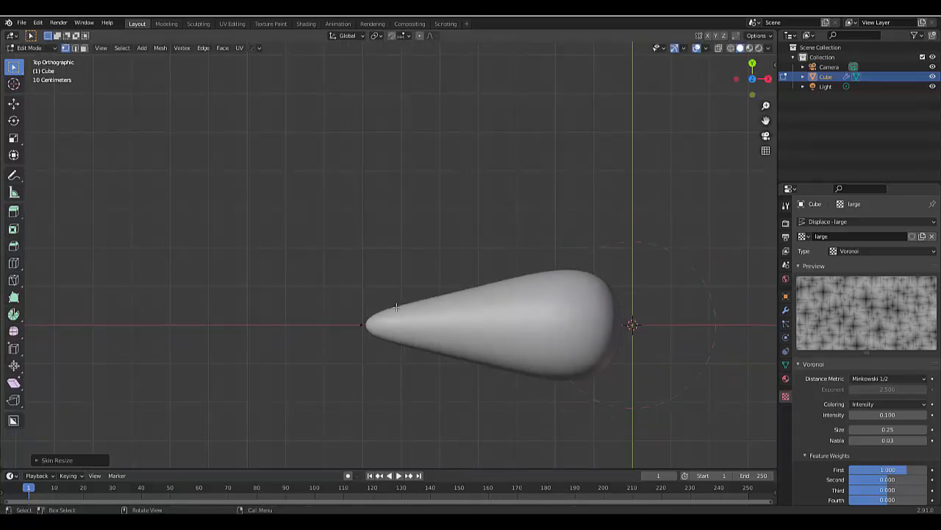
Enlarge the skin radius at the vertex farthest from the origin to thicken the thin end, and return to Object Mode.
drag(315, 263, 424, 377)
key(s)
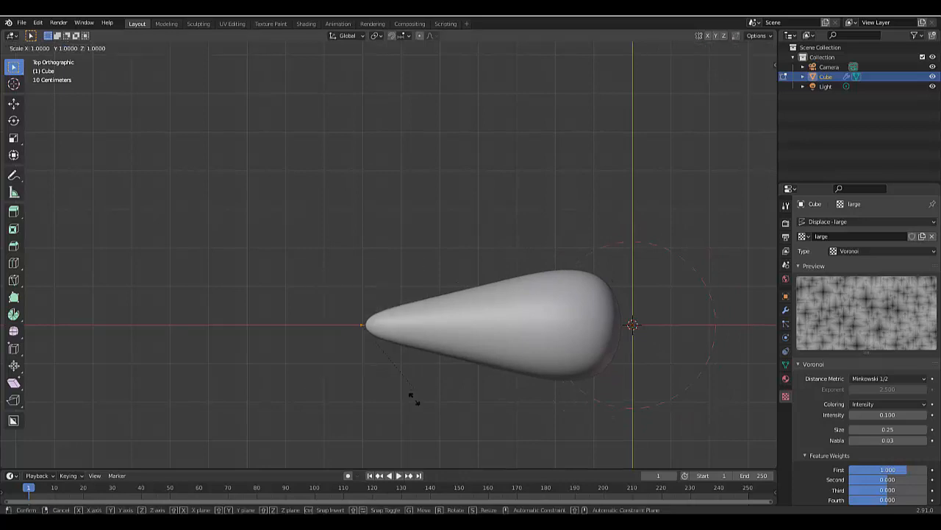
click(482, 81)
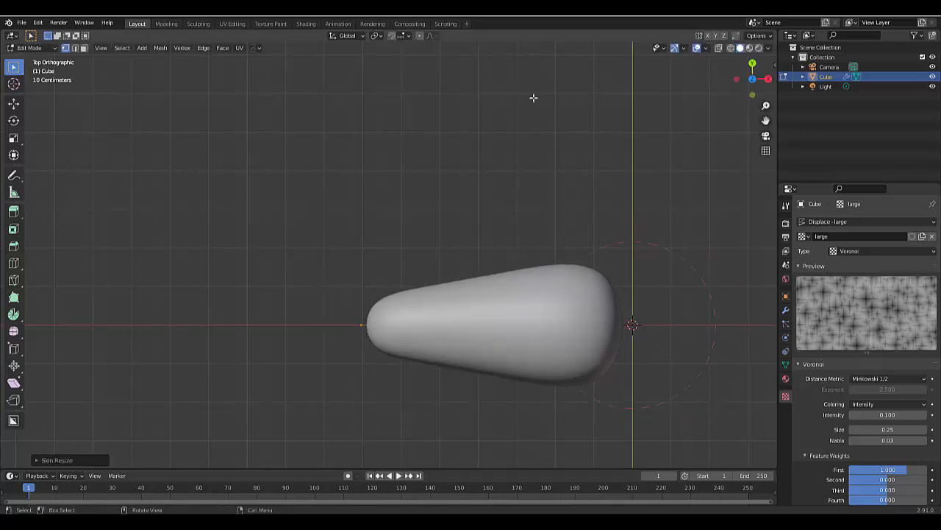
key(Tab)
scroll(463, 348, up, 2)
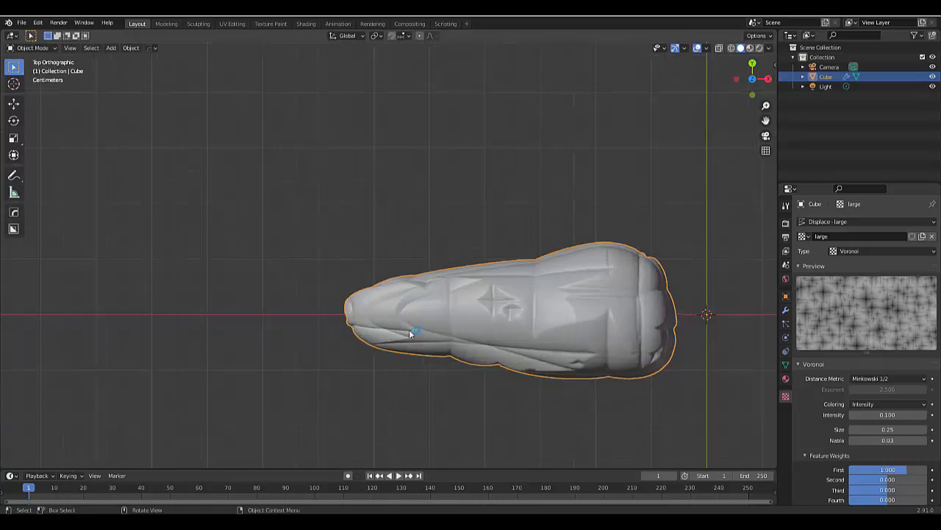
In Edit Mode, move the thin-end vertex about 0.7 m along negative X to lengthen the shape, and return to Object Mode.
drag(267, 263, 449, 423)
key(Tab)
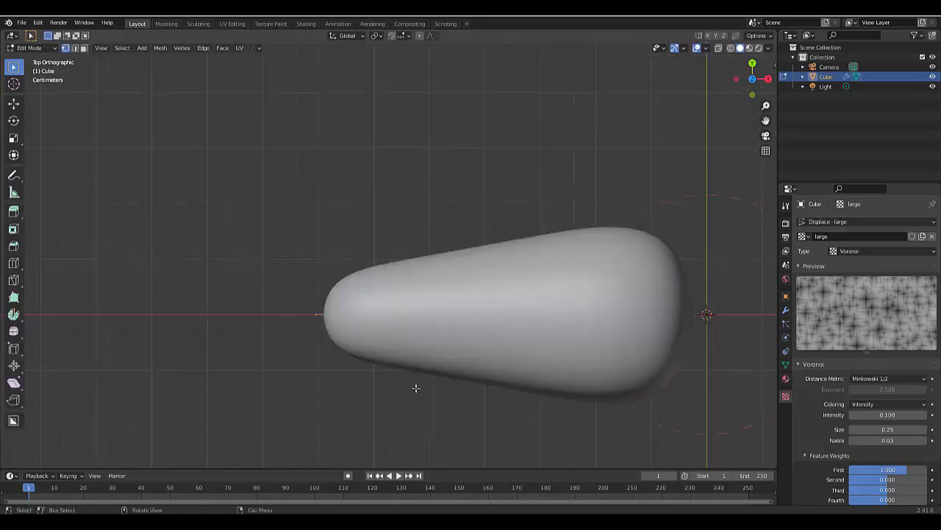
key(b)
drag(243, 245, 371, 375)
scroll(392, 380, down, 4)
scroll(220, 356, up, 2)
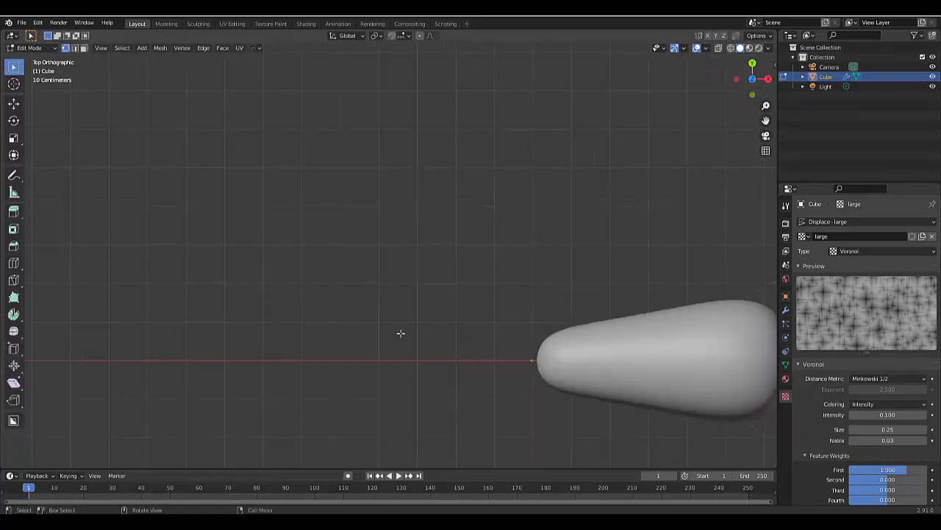
key(g)
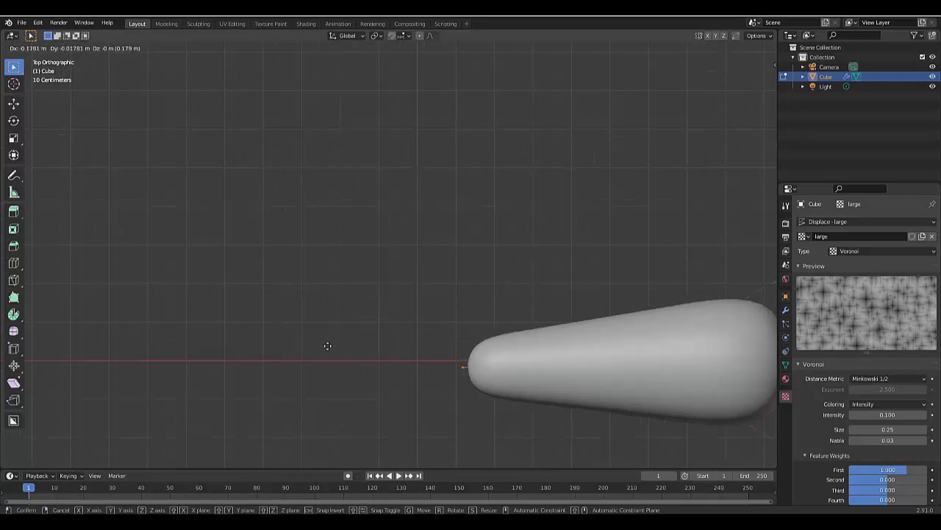
key(x)
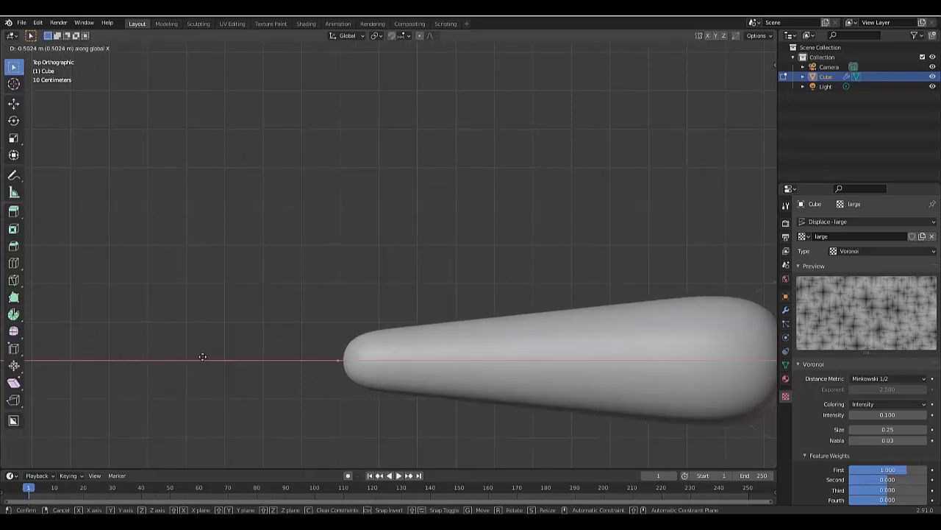
click(129, 362)
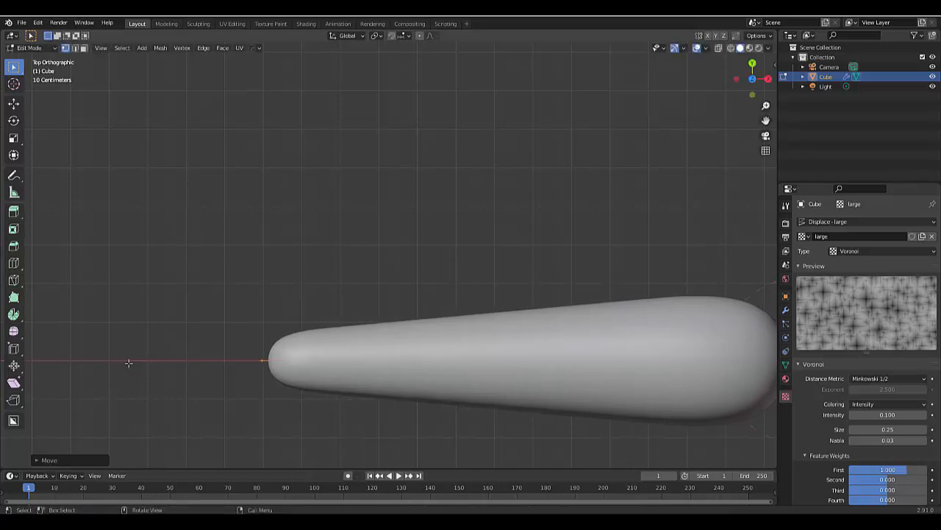
scroll(297, 276, down, 5)
key(Tab)
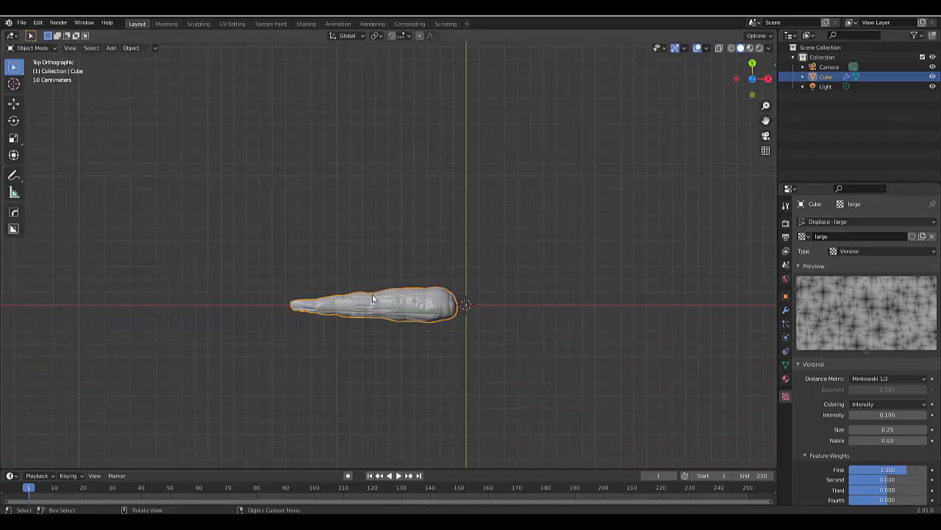
Set the Voronoi texture's size to 0.2.
scroll(372, 294, up, 7)
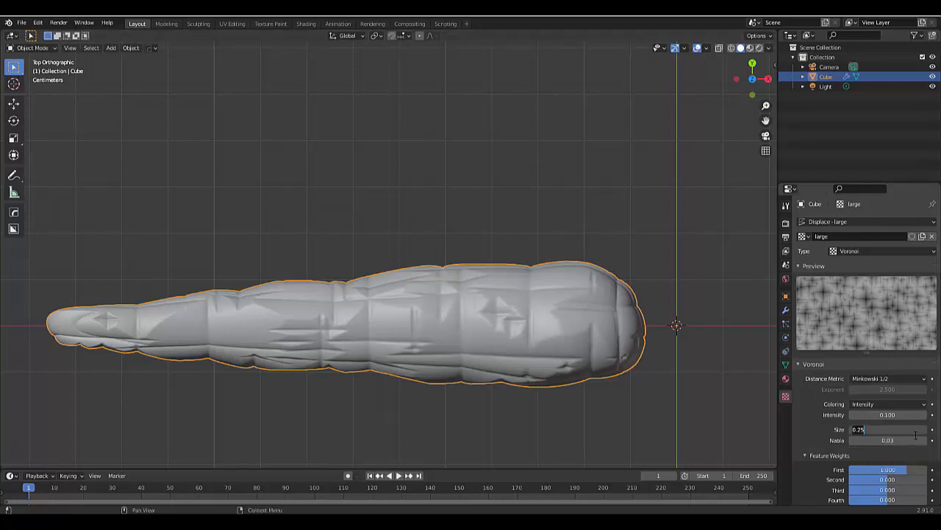
key(BackSpace)
key(BackSpace)
key(BackSpace)
text(.2)
key(Return)
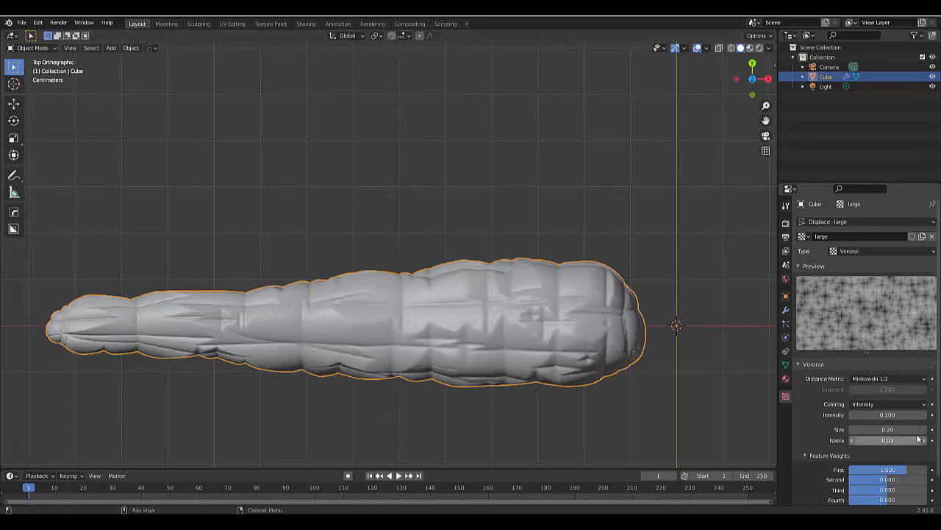
Add a second Displace modifier below the large one and set its strength to 0.005.
scroll(276, 342, down, 4)
scroll(205, 318, up, 4)
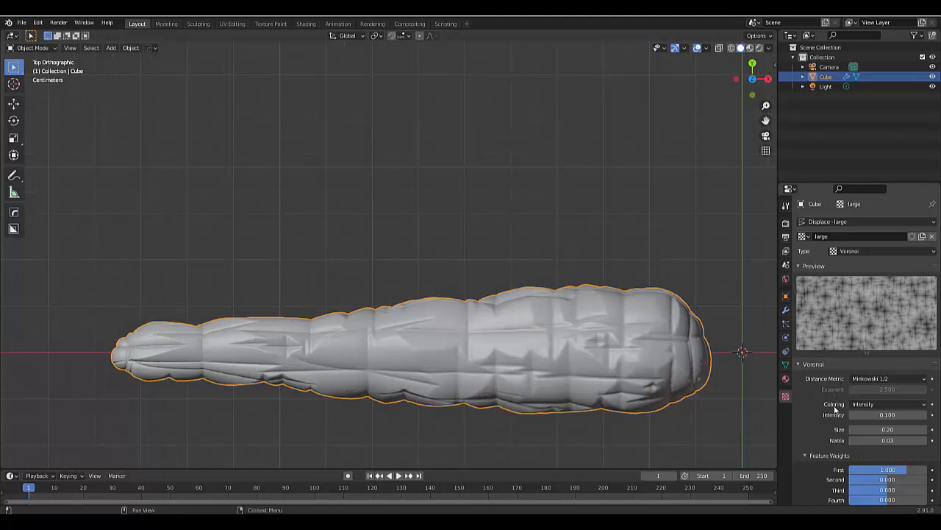
click(785, 314)
click(800, 268)
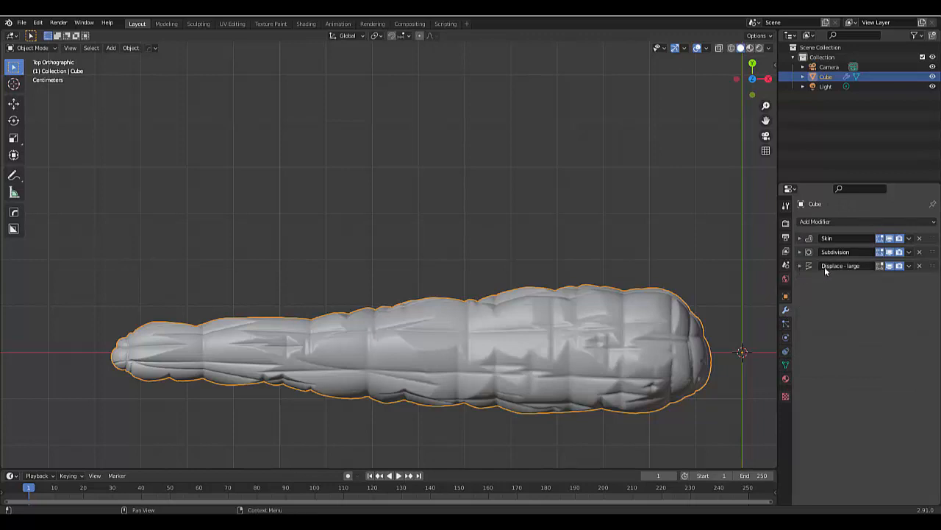
click(800, 266)
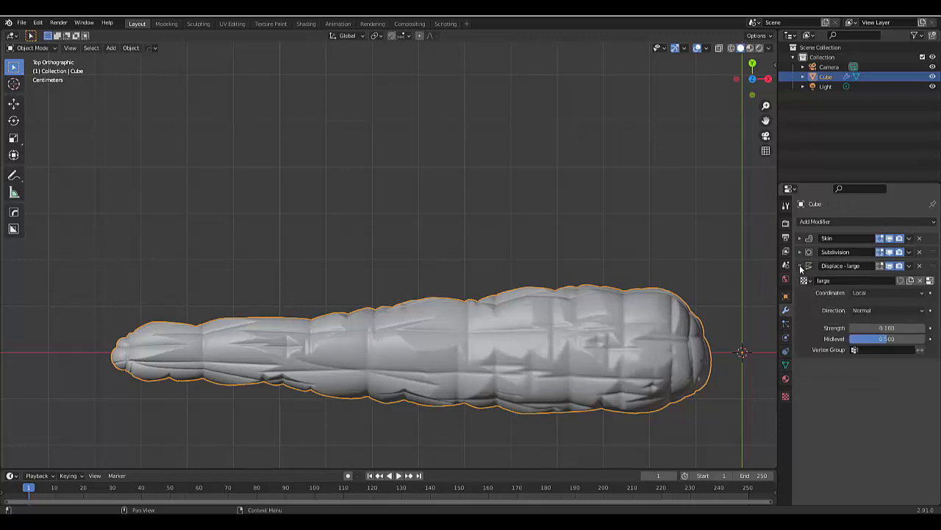
click(800, 266)
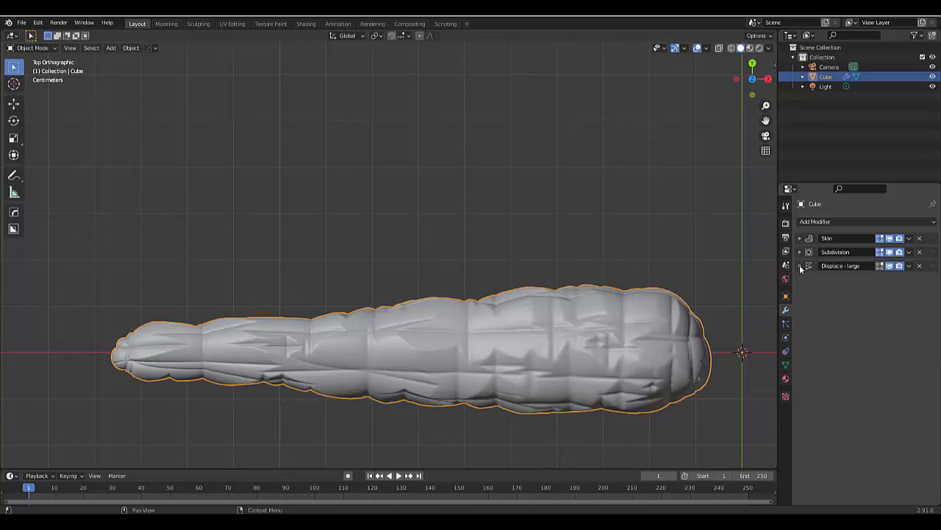
click(815, 222)
click(842, 280)
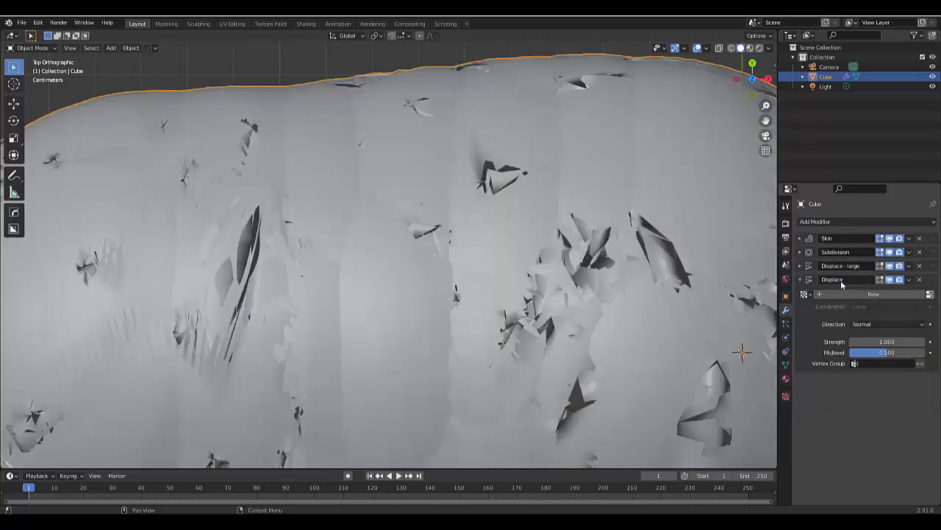
click(882, 340)
text(0)
key(Return)
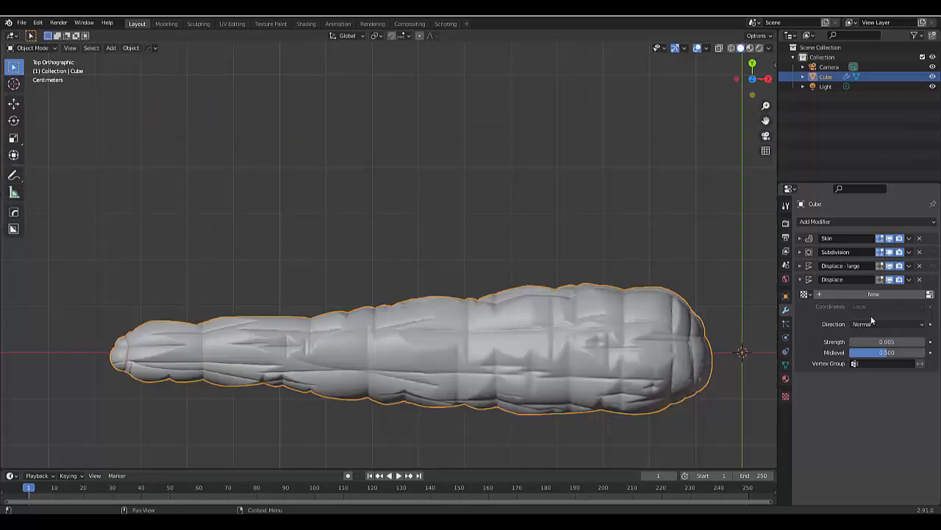
Try a strength of 0.01 on the large Displace modifier, and set it back to 0.1.
click(800, 266)
click(887, 328)
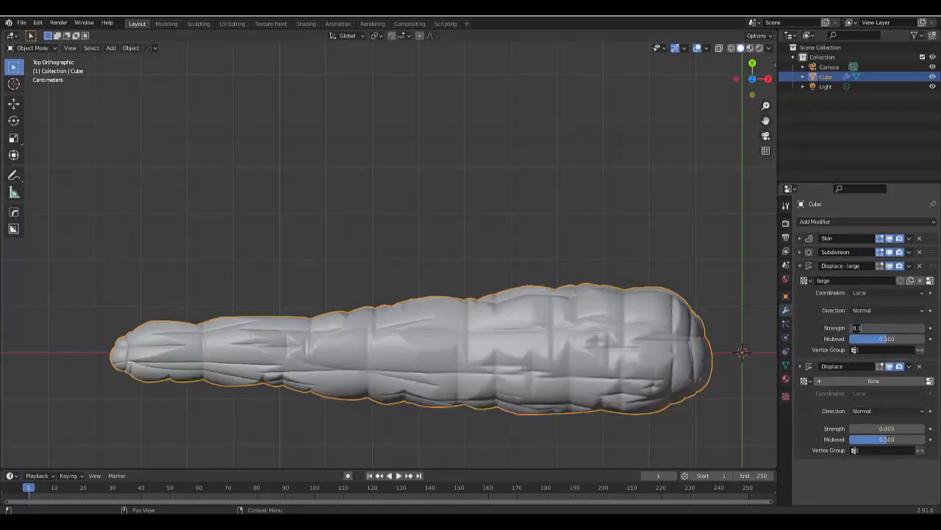
text(0.01)
key(Return)
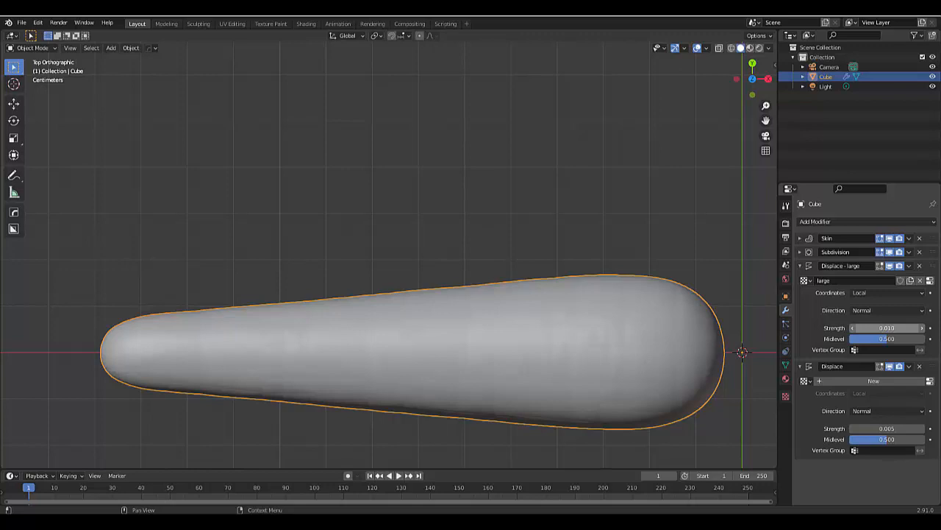
click(888, 327)
text(0.1)
key(Return)
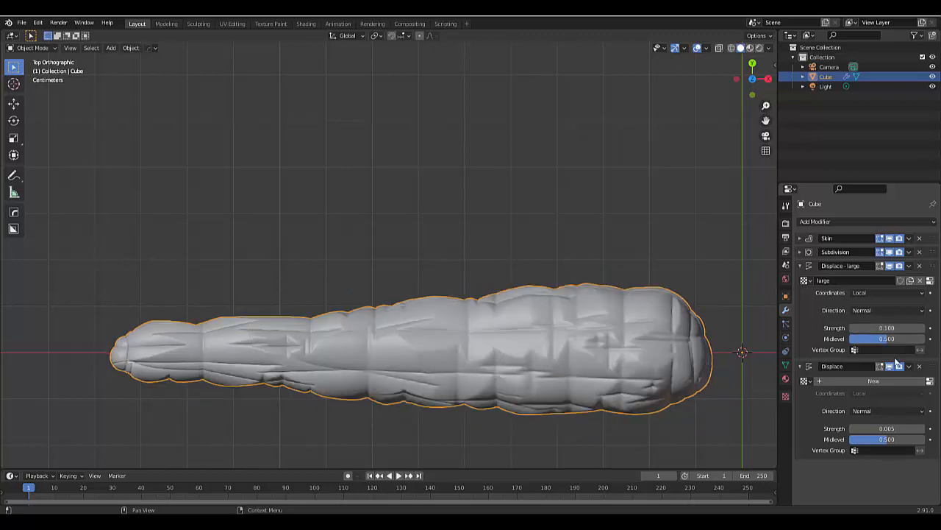
Set the second Displace modifier's strength to 0.05.
click(869, 428)
text(0.05)
key(Return)
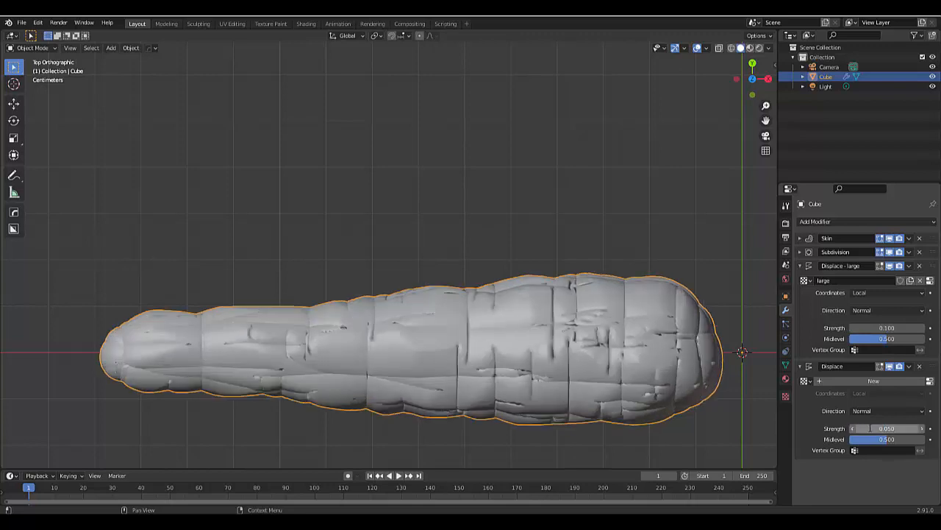
Assign a separate copy of the large texture to the second Displace modifier and rename the copy small.
click(891, 381)
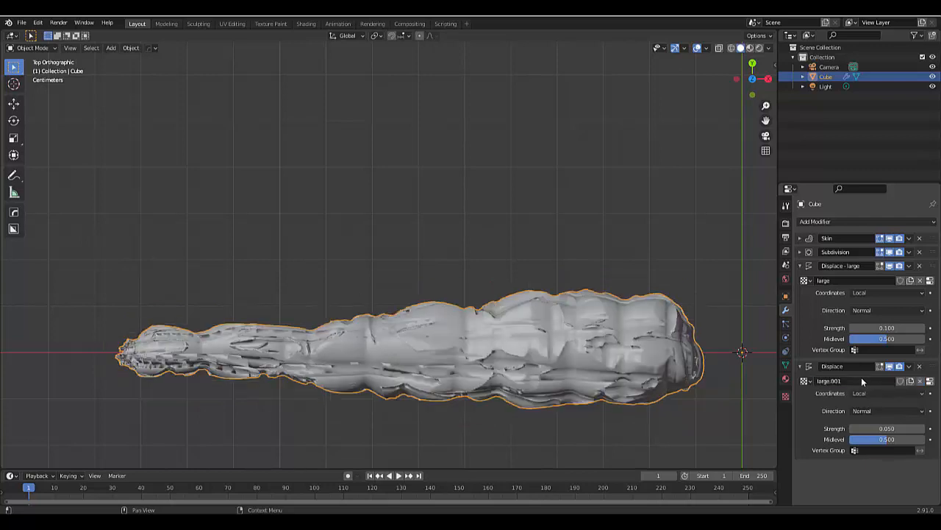
click(857, 379)
text(small)
key(Return)
Set the small Voronoi texture's intensity to 0.4.
click(930, 381)
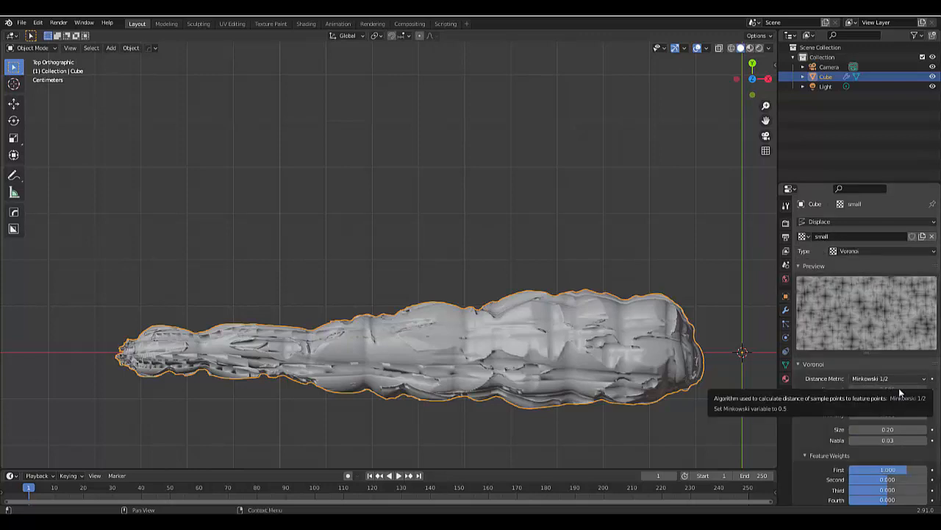
click(893, 415)
text(0)
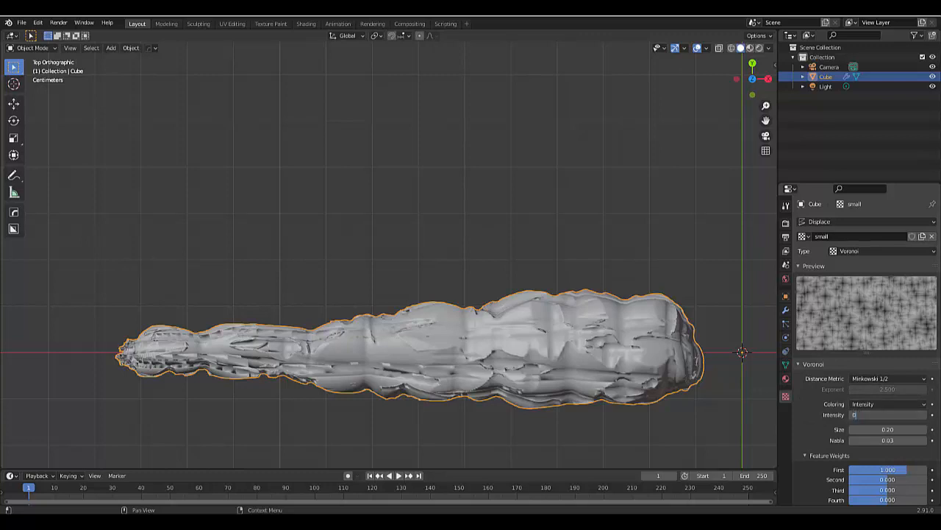
text(.4)
key(Return)
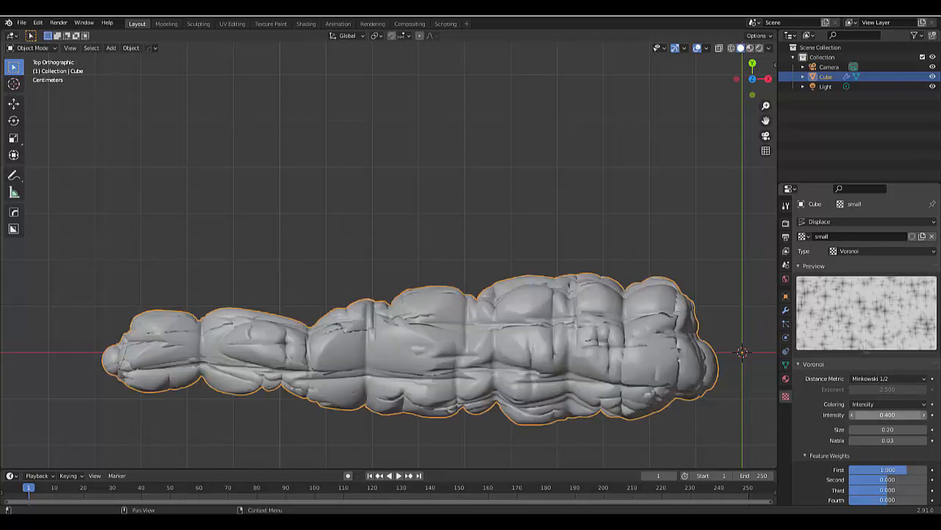
Try a size of 0.11 for the small Voronoi texture, and set it to 0.12.
click(898, 429)
text(0)
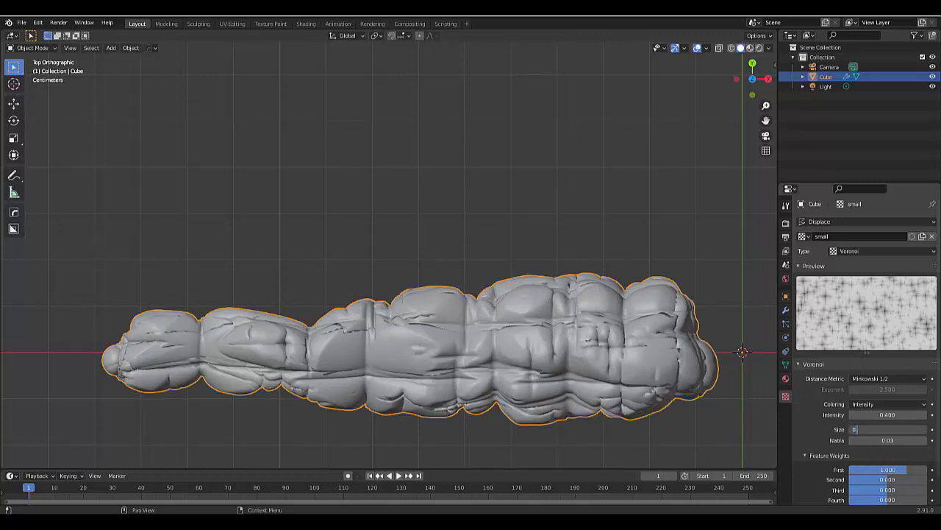
key(Return)
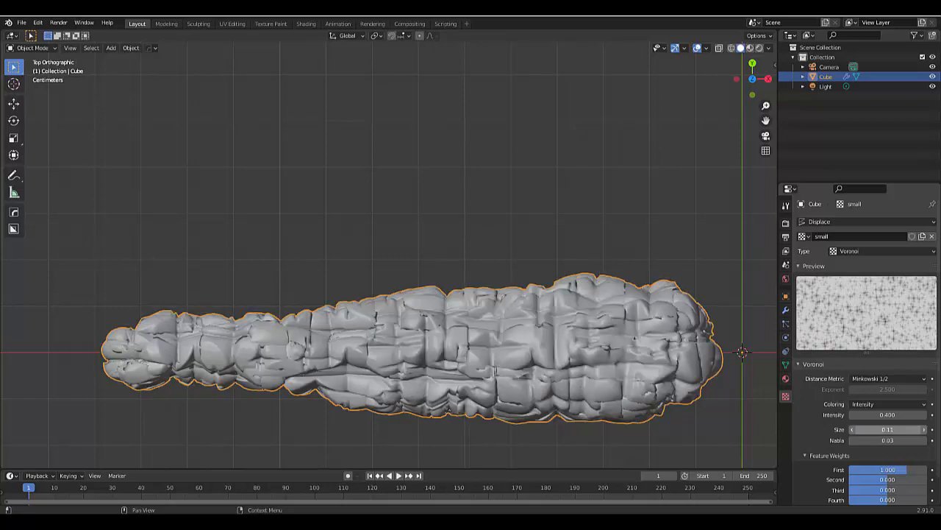
mouse_move(891, 429)
mouse_down()
mouse_move(860, 429)
mouse_move(904, 428)
mouse_move(891, 429)
mouse_up()
click(891, 428)
text(0)
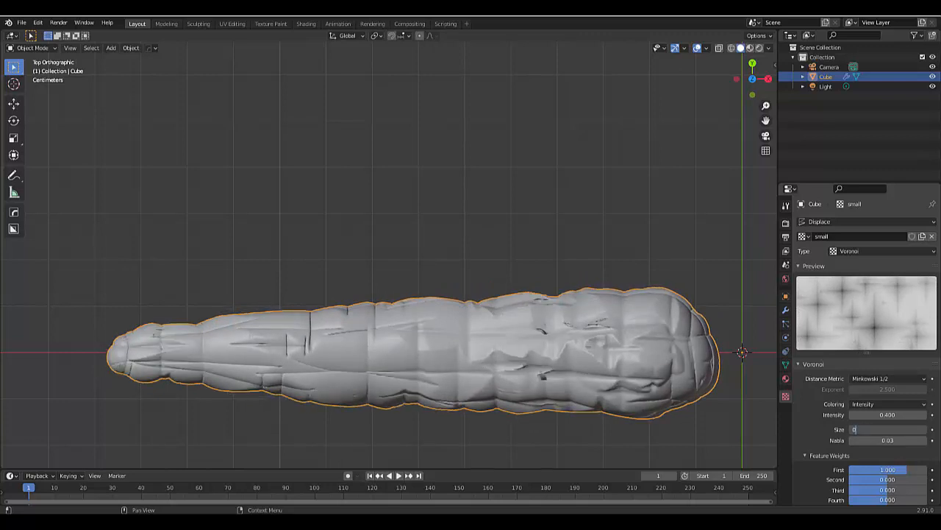
text(.12)
key(Return)
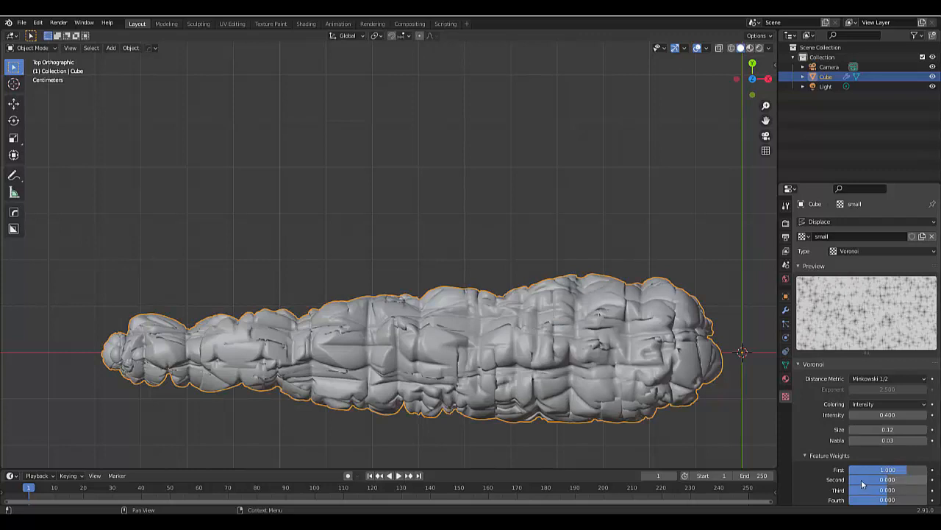
Set the small Voronoi texture's second feature weight to 0.5, after also trying a weight of about 1.5.
double_click(888, 479)
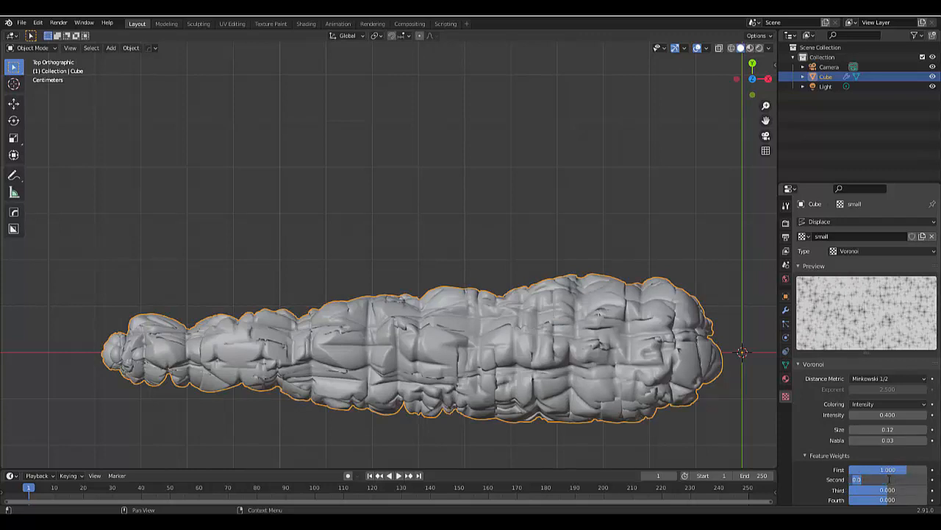
text(0.5)
key(Return)
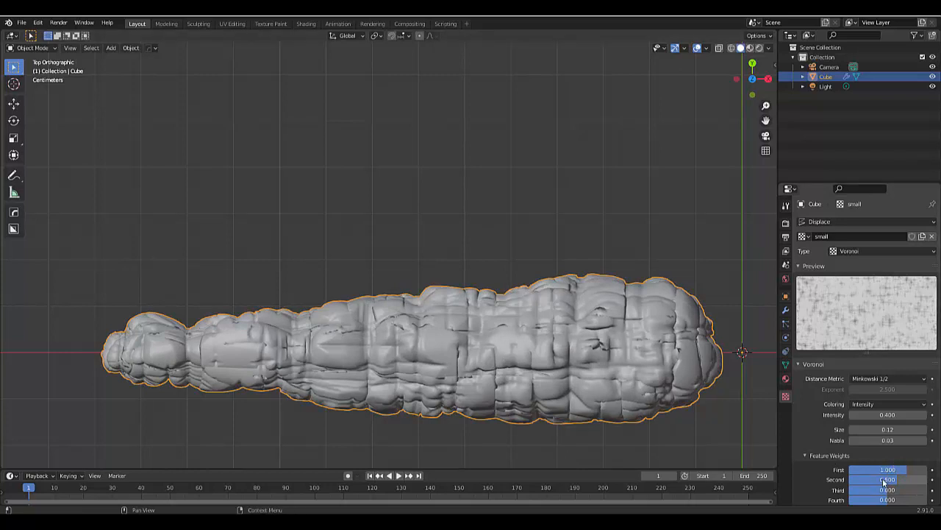
drag(884, 481, 918, 479)
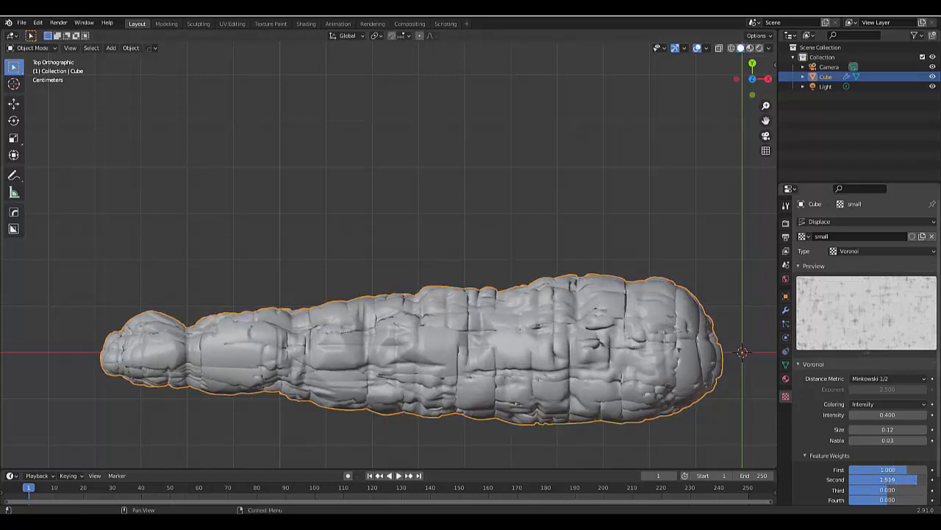
click(912, 480)
text(0.5)
key(Return)
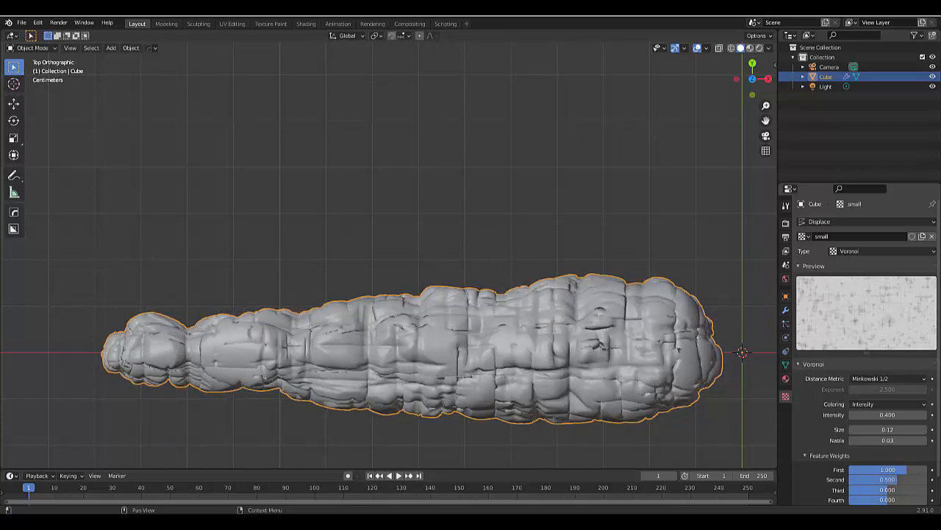
Set the strength of the Displace modifier that uses the small texture to 0.005.
scroll(633, 313, down, 4)
scroll(575, 378, down, 3)
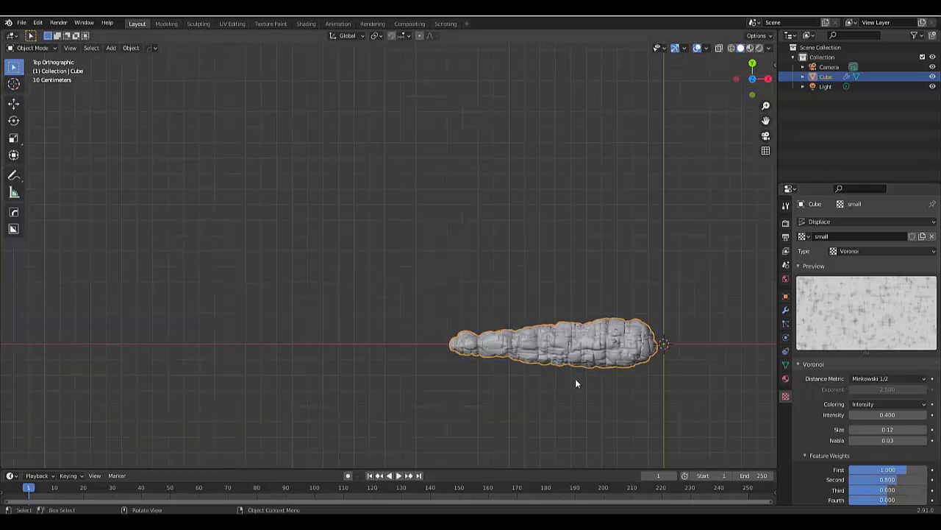
scroll(537, 410, up, 4)
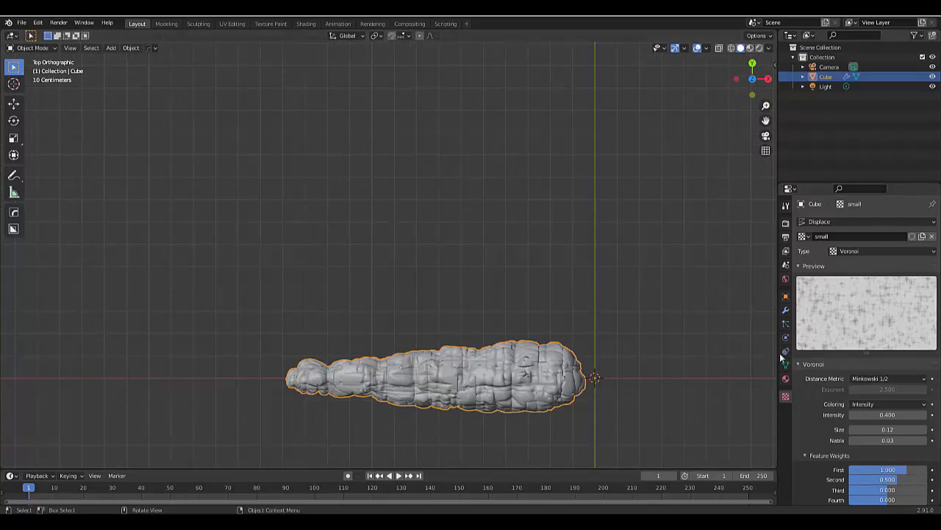
click(786, 311)
double_click(879, 428)
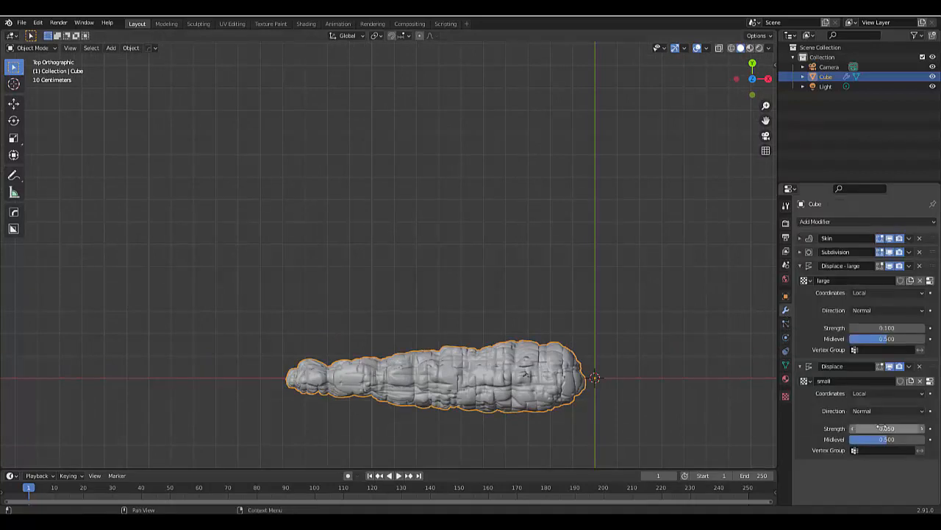
text(0.05)
key(BackSpace)
key(BackSpace)
key(BackSpace)
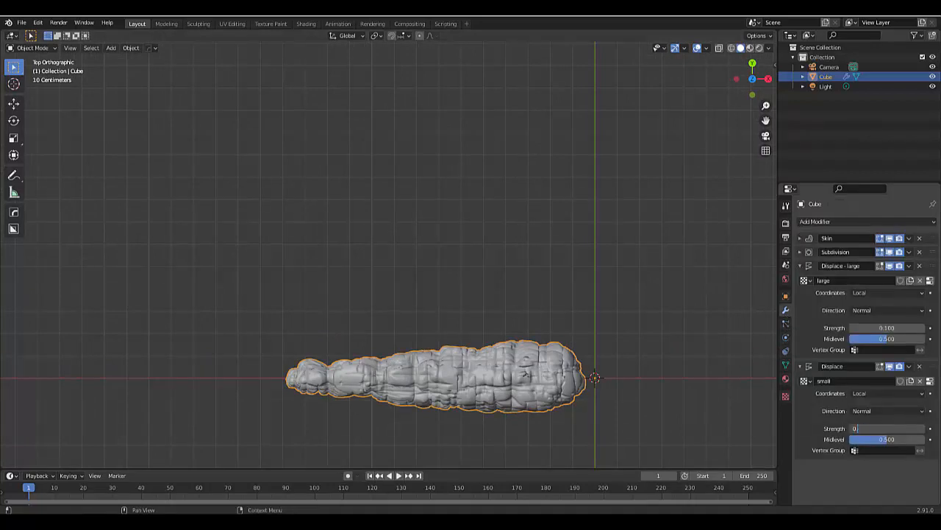
text(.005)
key(Return)
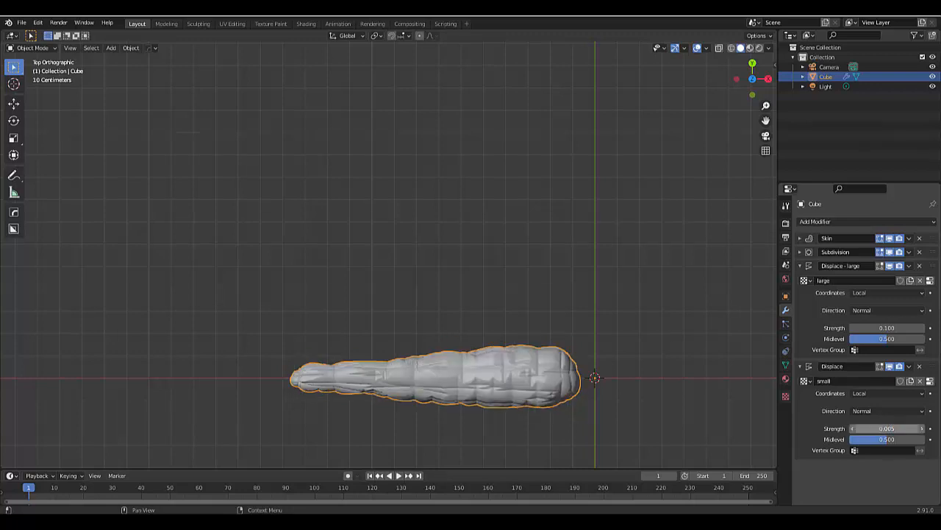
Set the strength of the large Displace modifier to 0.01.
double_click(887, 327)
key(BackSpace)
key(BackSpace)
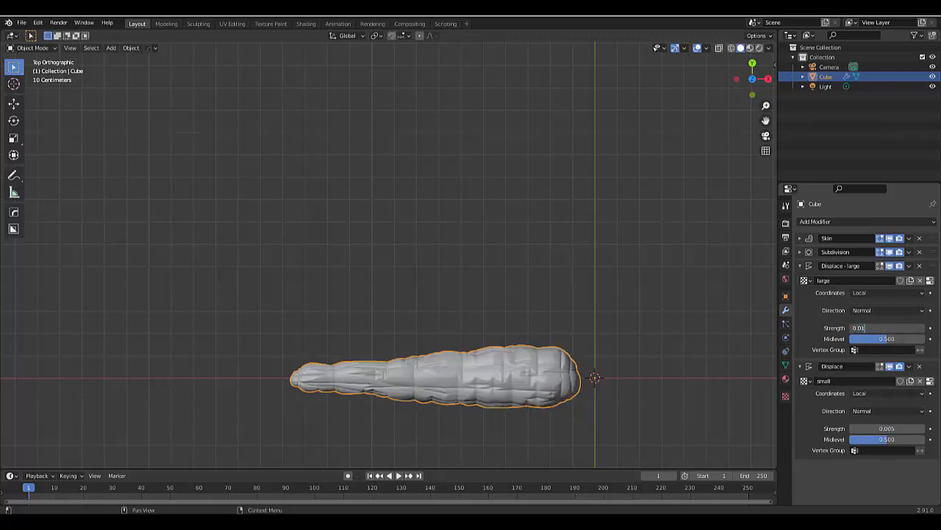
key(Return)
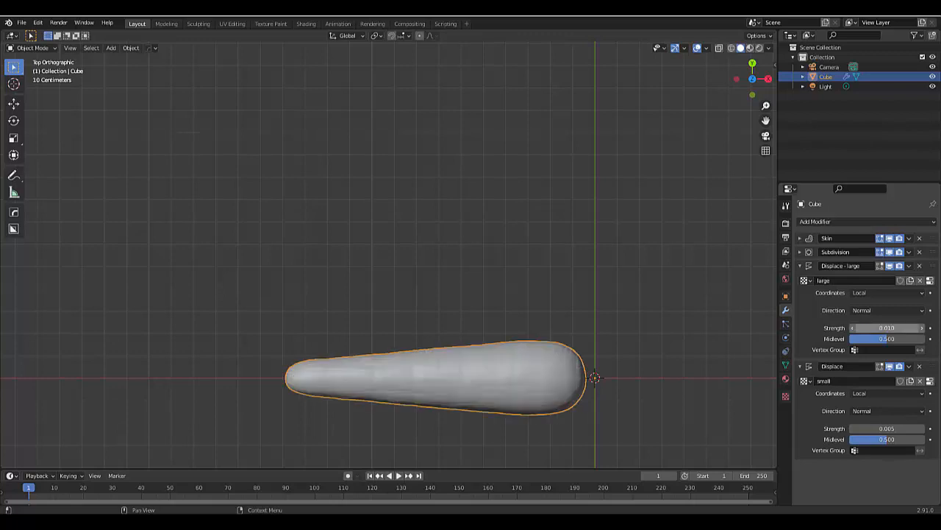
Add a second Subdivision Surface modifier, placing it directly above the large Displace modifier, and deselect the object.
scroll(534, 395, up, 6)
mouse_move(519, 400)
middle_down()
mouse_move(477, 343)
mouse_move(529, 297)
mouse_move(535, 340)
mouse_move(518, 381)
middle_up()
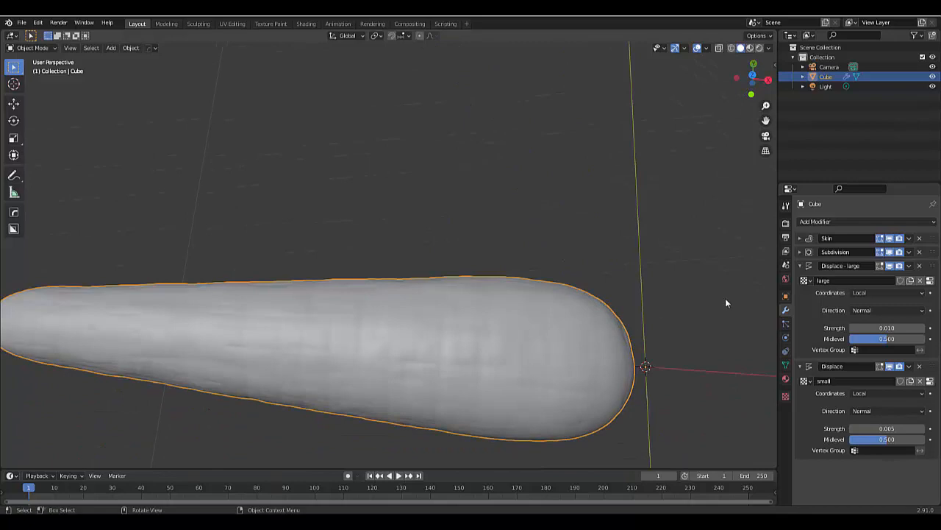
click(800, 252)
click(801, 252)
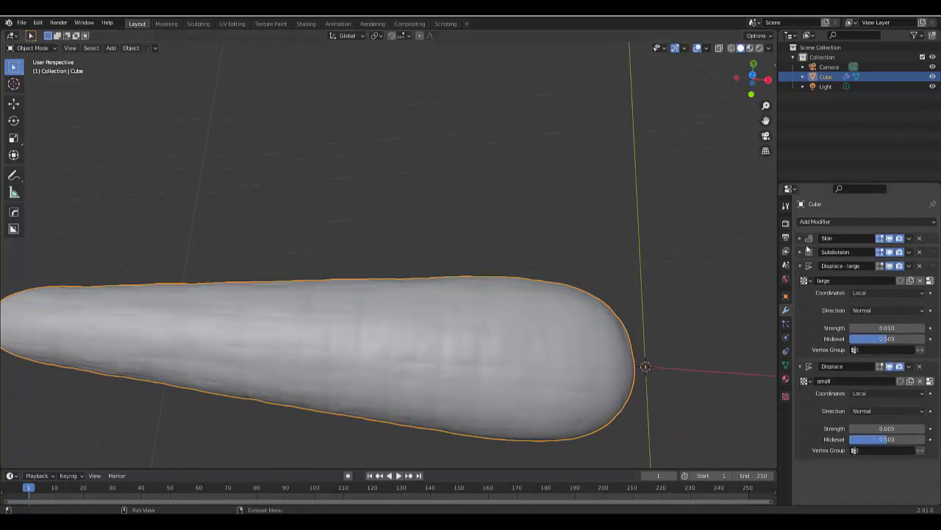
click(818, 222)
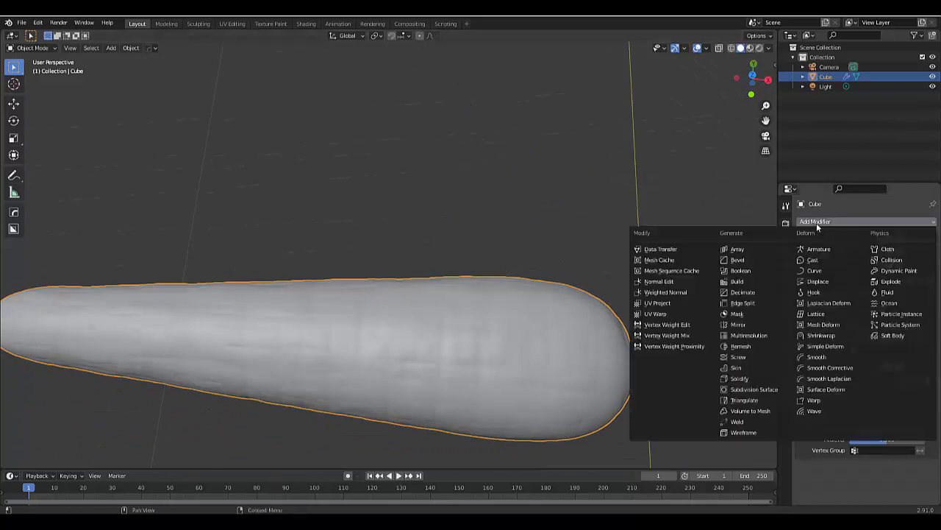
click(755, 390)
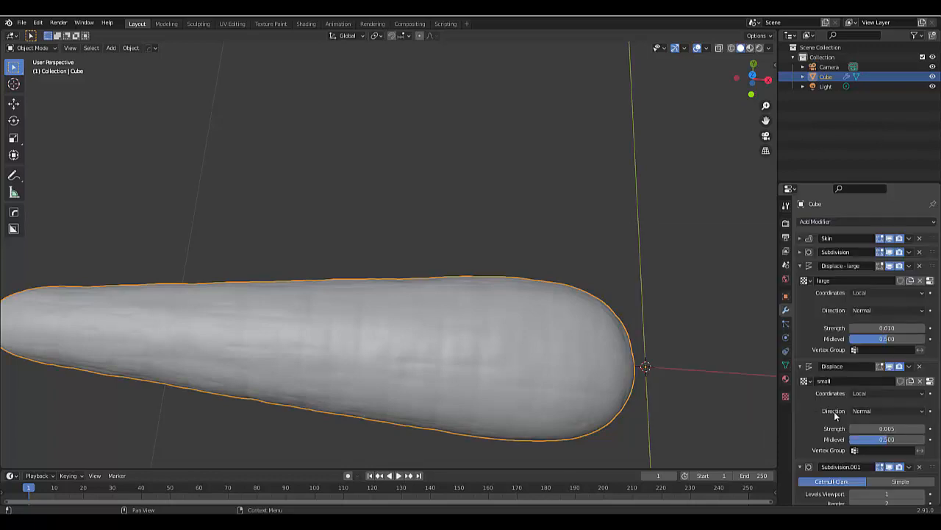
drag(935, 468, 924, 298)
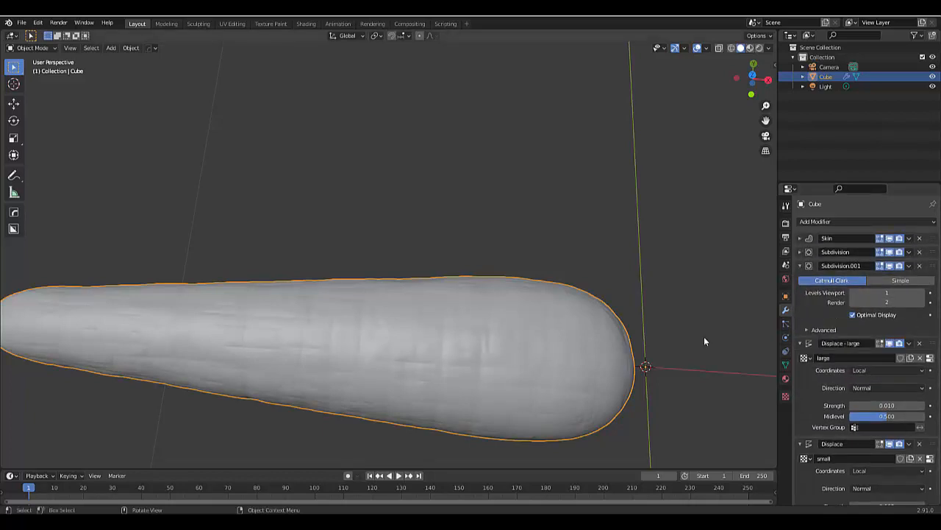
click(326, 198)
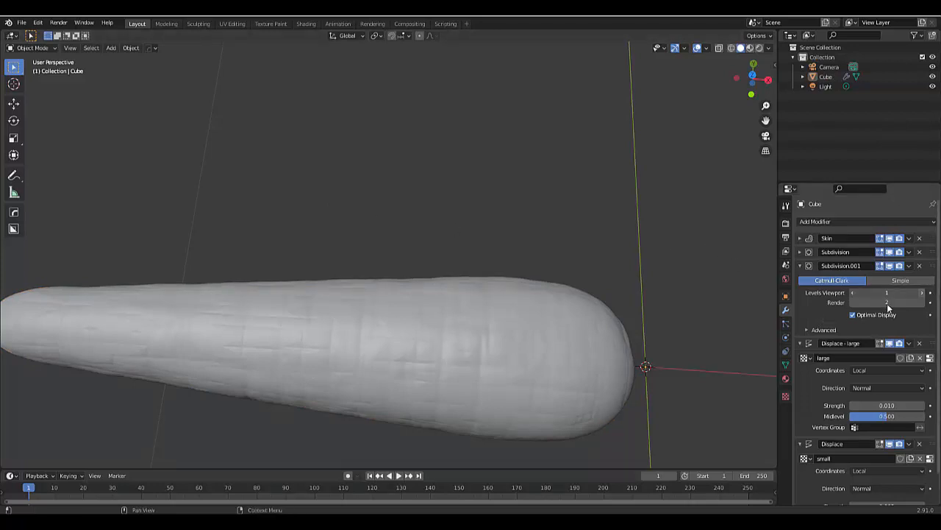
Set the second Subdivision Surface modifier's viewport level to 2, collapse its settings and inspect the displaced surface.
drag(892, 294, 900, 293)
scroll(900, 293, down, 1)
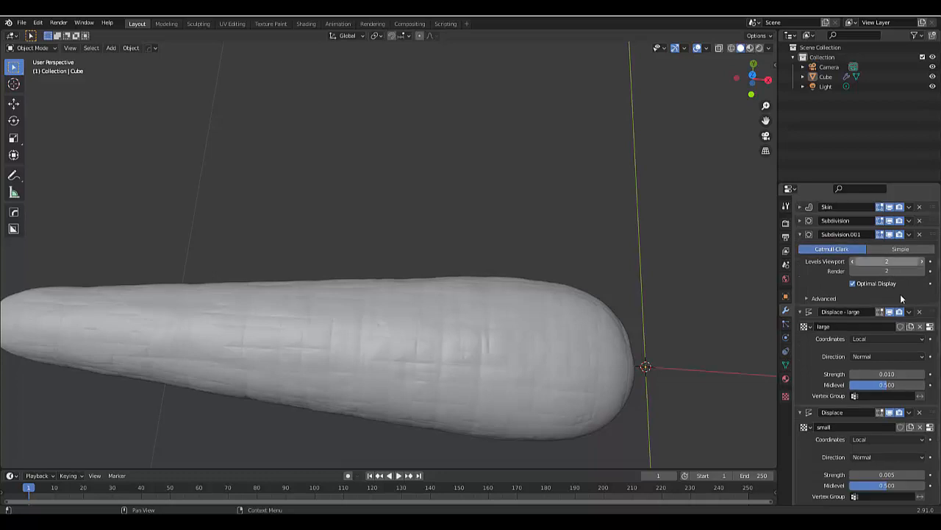
click(800, 234)
scroll(412, 360, down, 3)
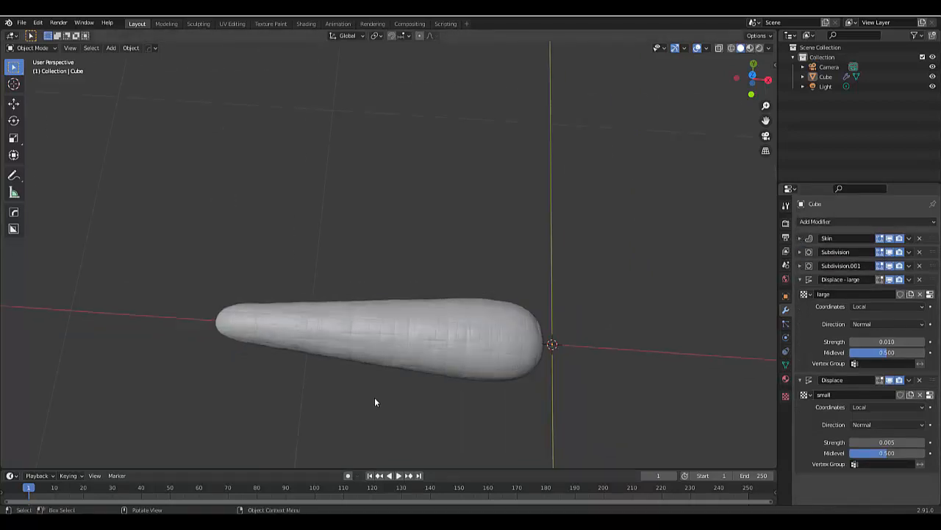
scroll(378, 396, up, 5)
middle_drag(436, 340, 464, 370)
scroll(464, 370, down, 5)
middle_drag(237, 405, 186, 412)
Enter Edit Mode in the top view, collapse both Displace modifiers and turn on X-Ray.
key(KP_7)
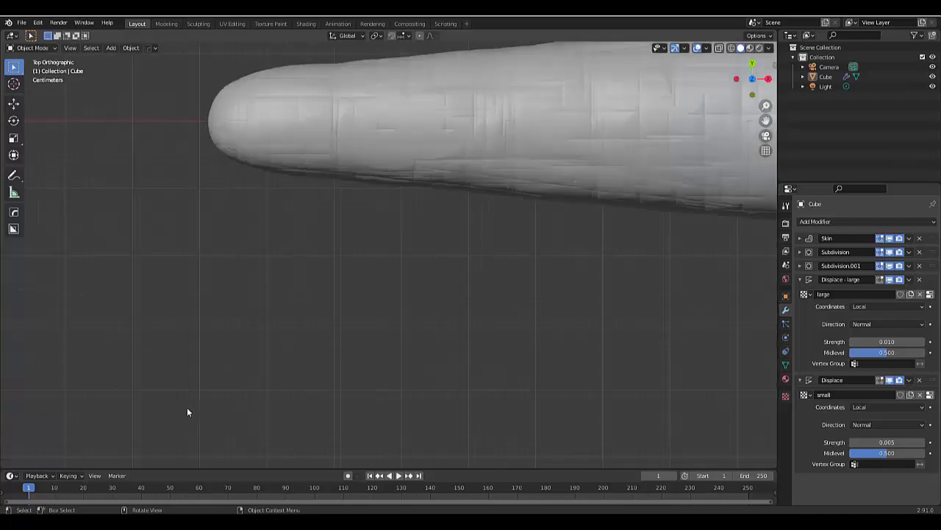
scroll(187, 411, down, 1)
scroll(186, 406, down, 5)
scroll(245, 368, up, 2)
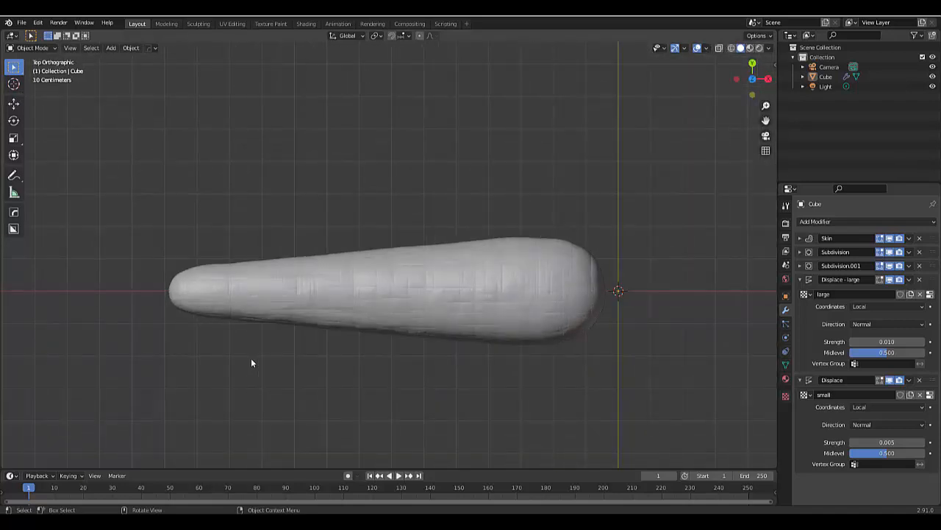
key(Tab)
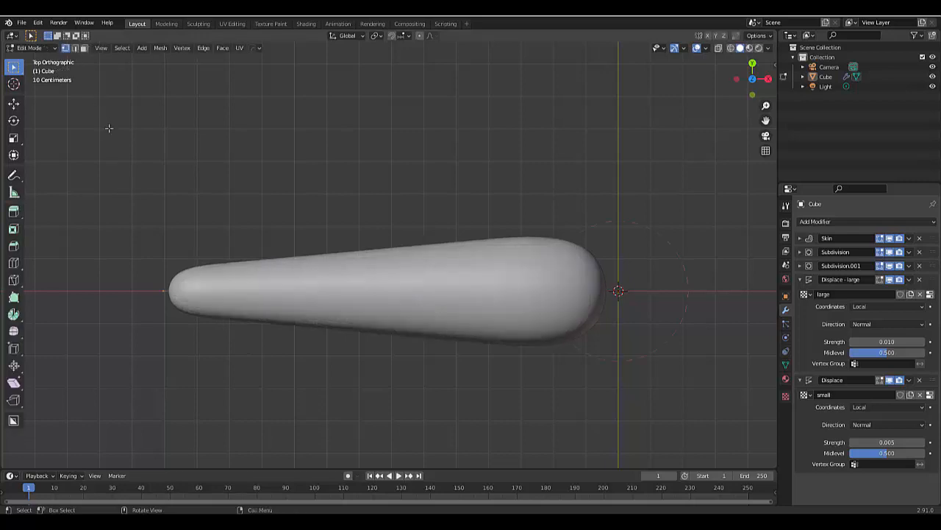
scroll(321, 317, up, 1)
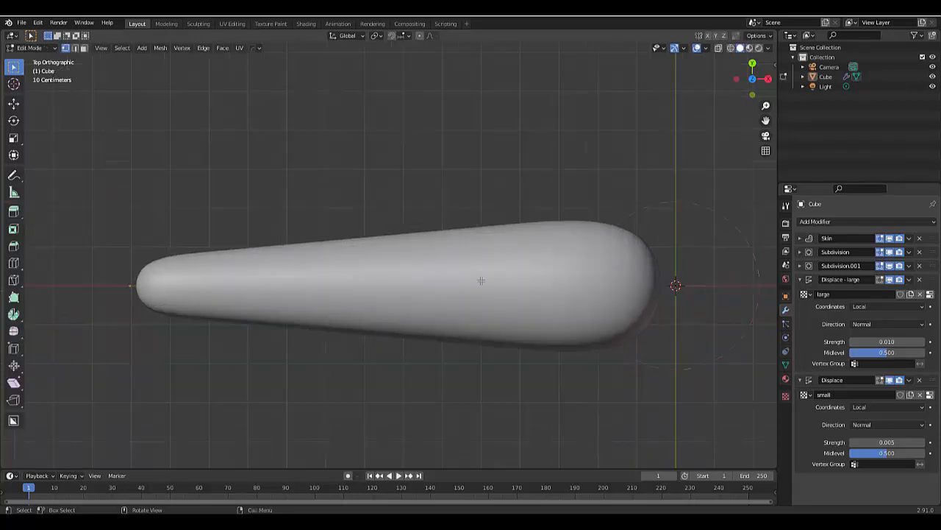
click(801, 280)
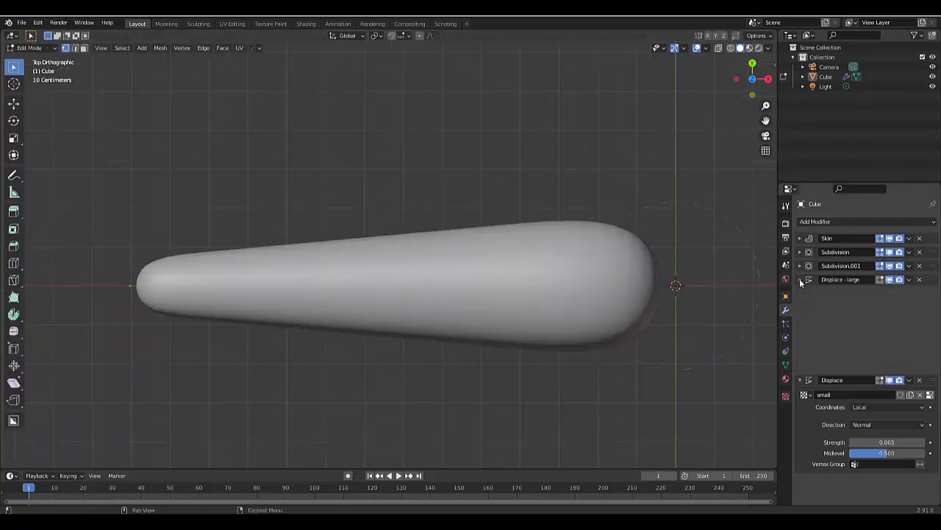
click(800, 294)
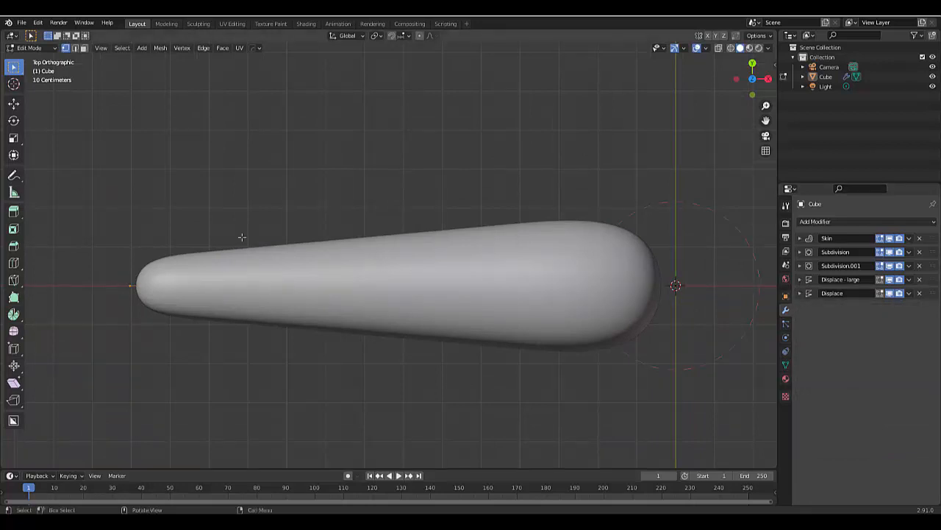
click(718, 49)
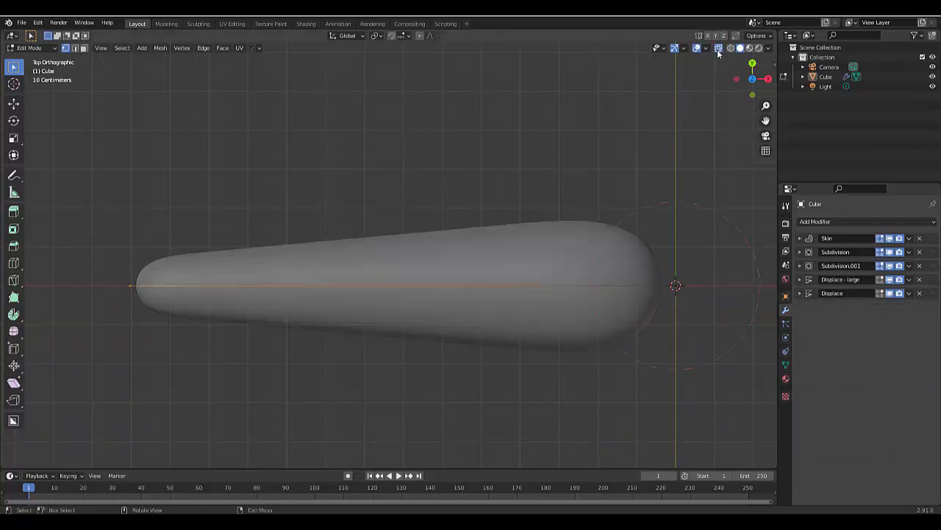
Select the whole central edge inside the skinned shape and subdivide it once.
drag(85, 199, 701, 401)
right_click(235, 366)
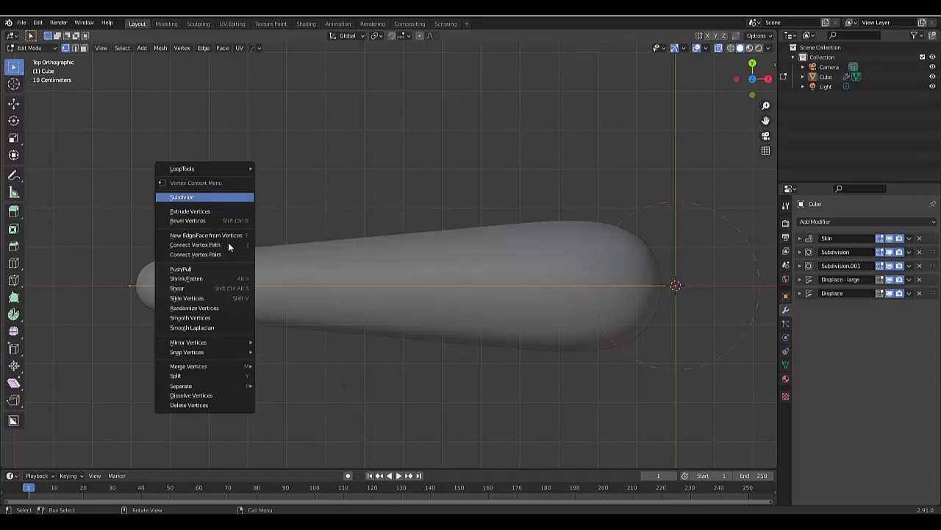
key(Return)
Select the end vertex at the narrow tip and move it slightly along positive Y to bend the shape.
key(b)
drag(136, 280, 190, 346)
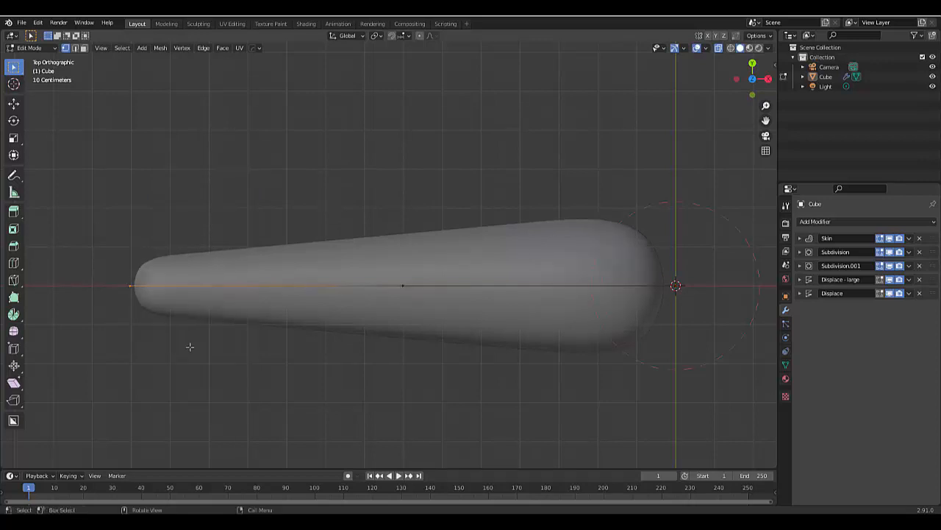
key(g)
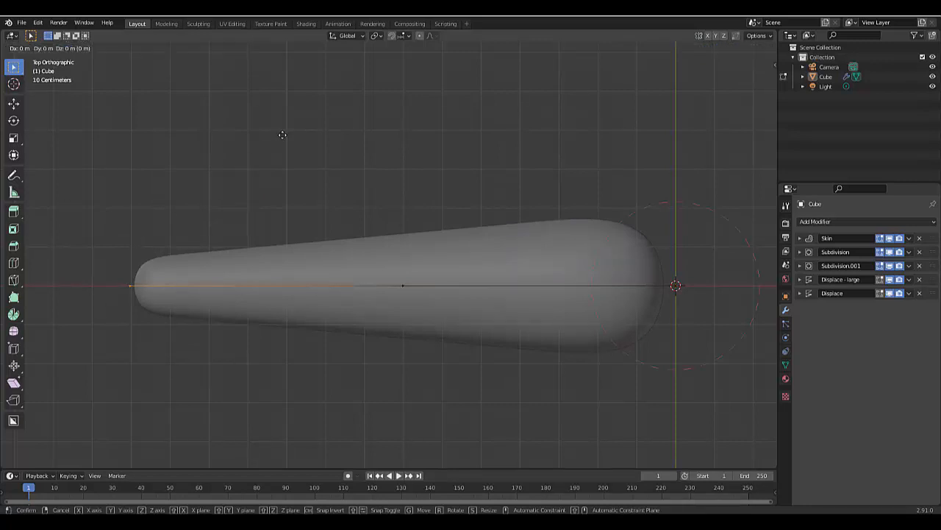
right_click(156, 175)
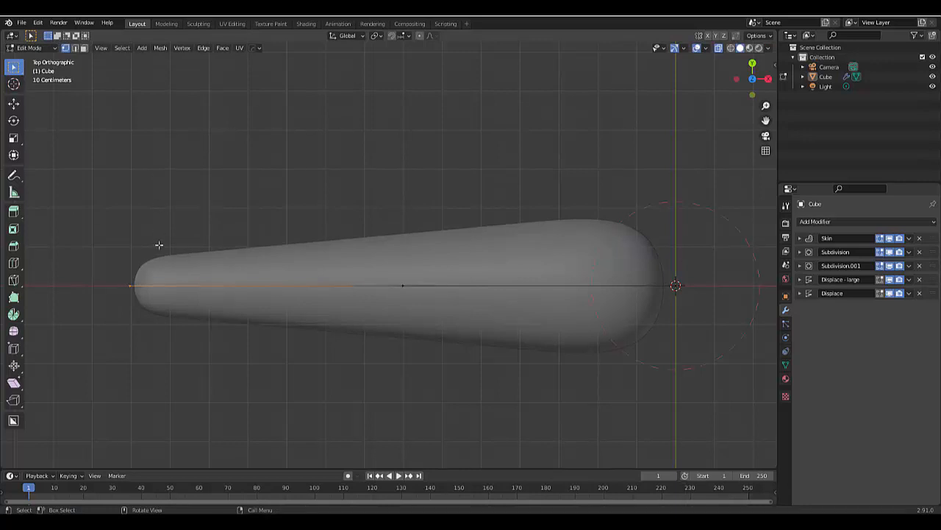
key(g)
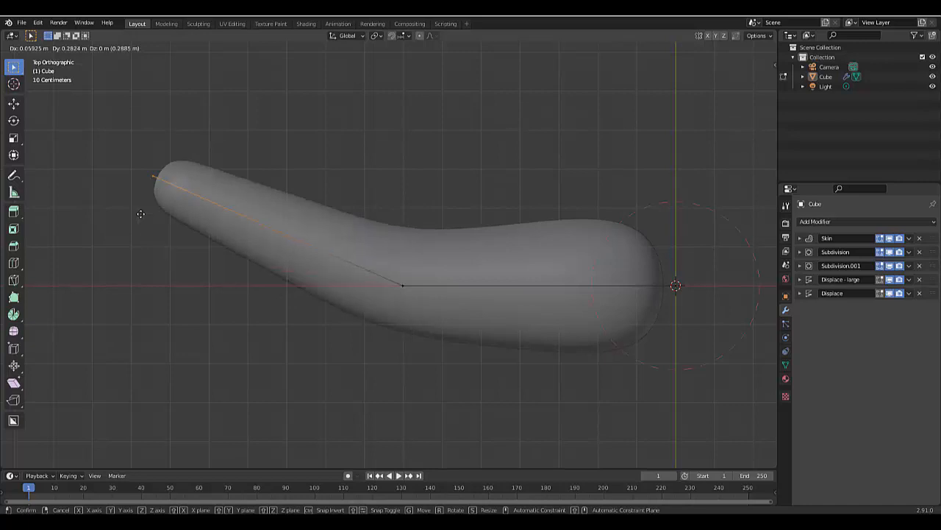
key(y)
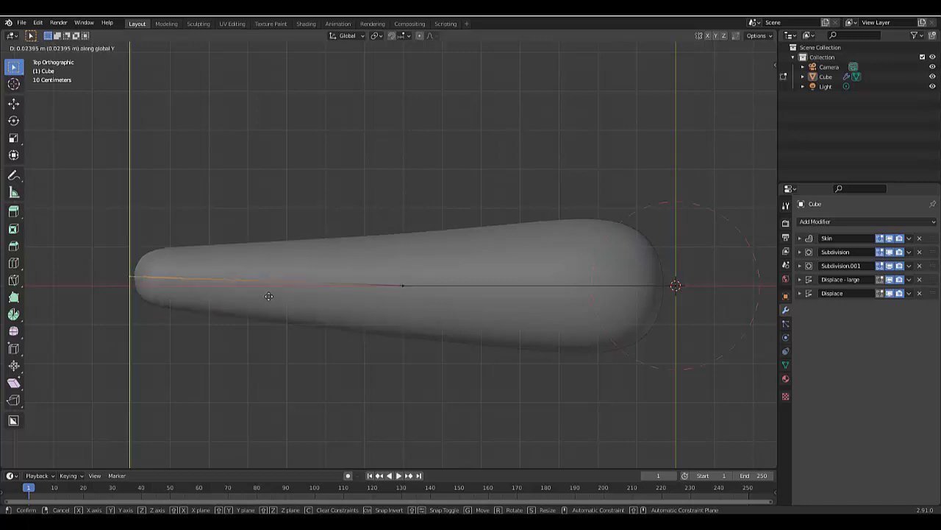
click(489, 391)
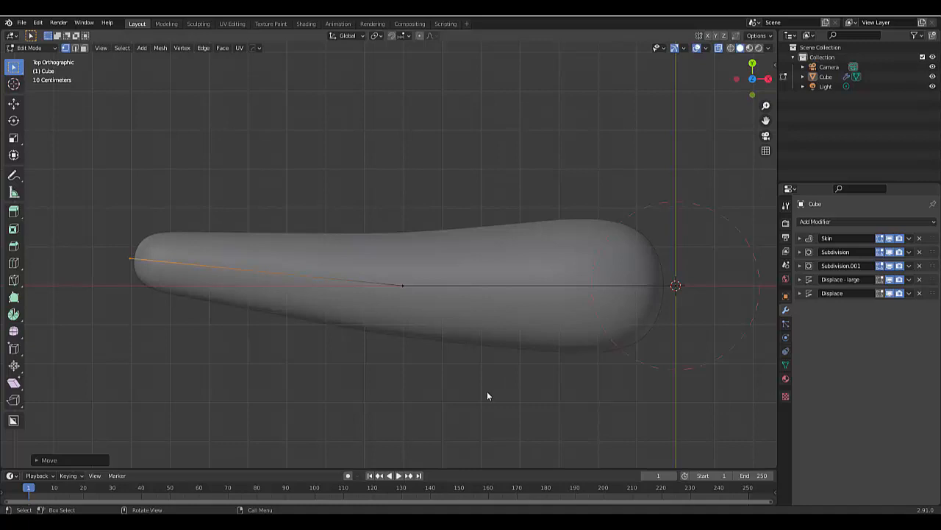
Return to Object Mode, turn off X-Ray and inspect the bent shape from an angle.
key(Tab)
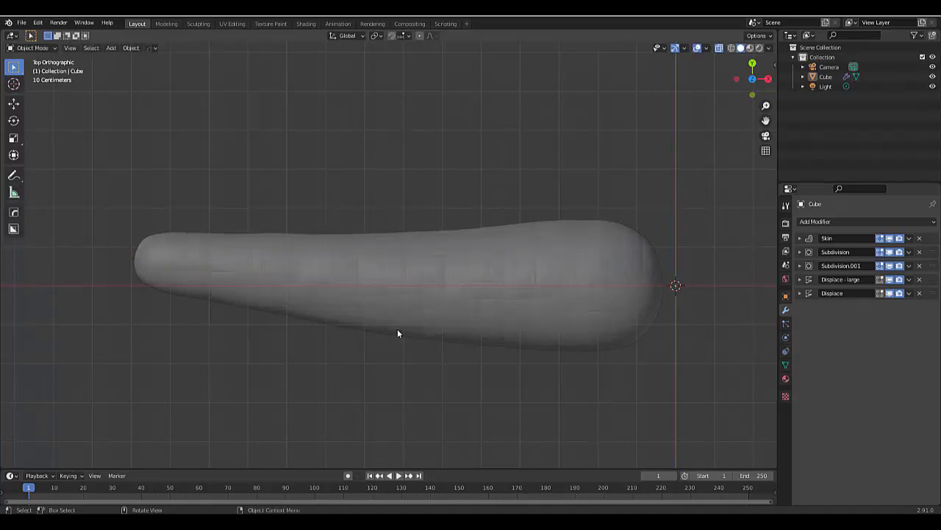
click(717, 48)
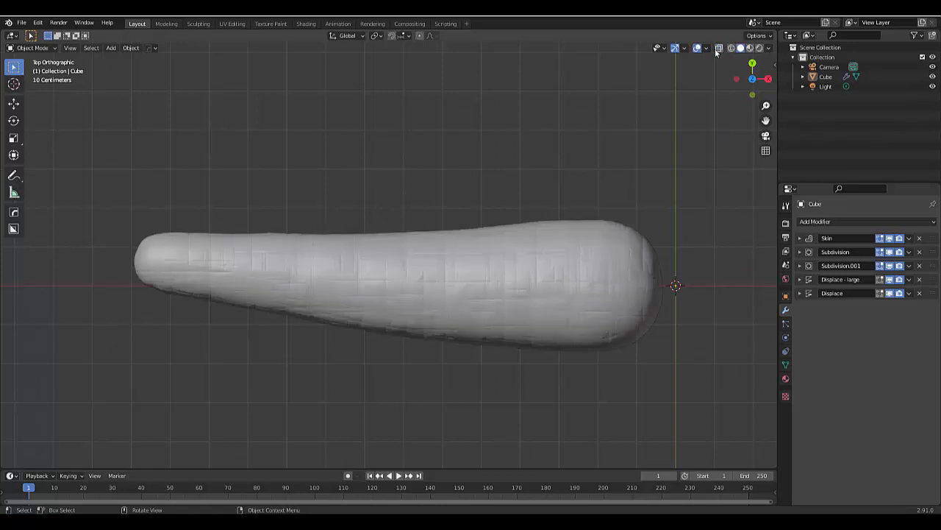
scroll(525, 275, up, 3)
middle_drag(525, 275, 560, 365)
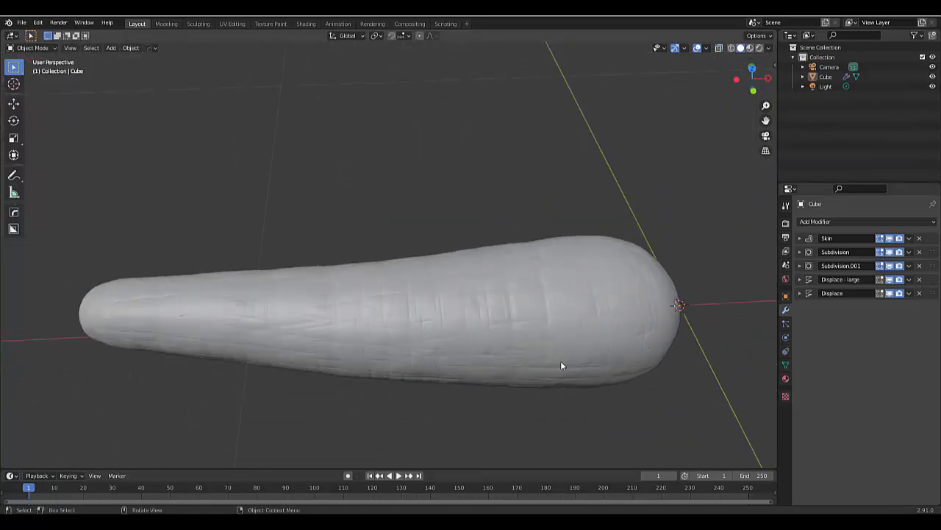
Expand the large Displace modifier's settings and remove the second Subdivision Surface modifier.
click(800, 278)
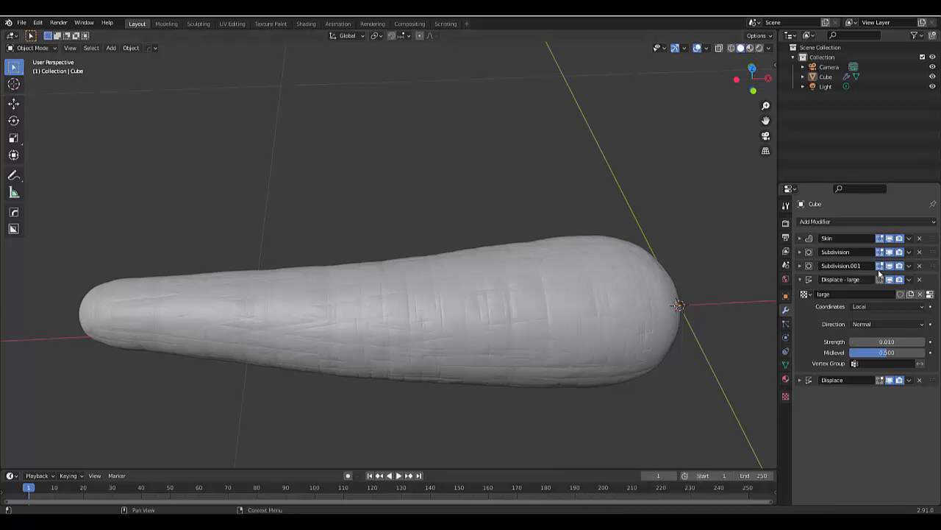
click(919, 265)
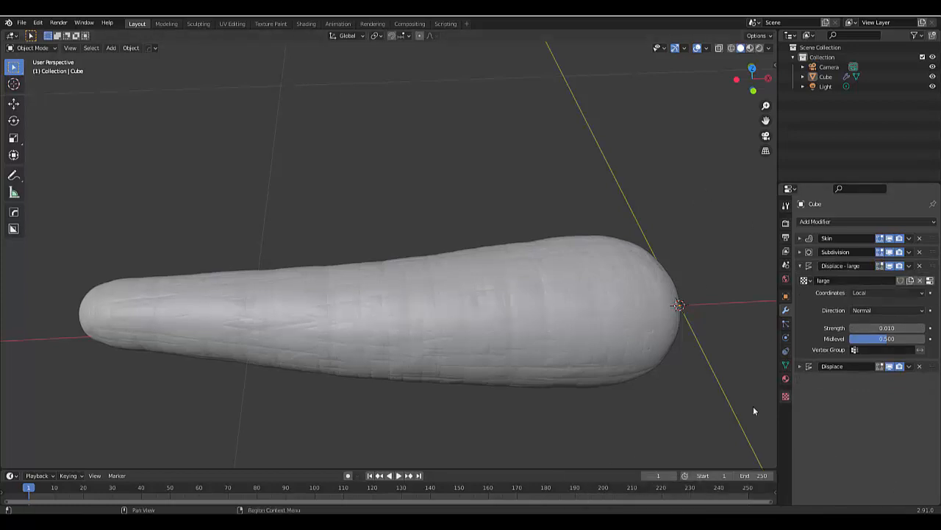
click(800, 252)
click(801, 252)
Try strengths of 0.1, 0.08 and 0.09 on the large Displace modifier.
mouse_move(886, 328)
mouse_down()
mouse_move(930, 328)
mouse_move(904, 328)
mouse_up()
click(886, 327)
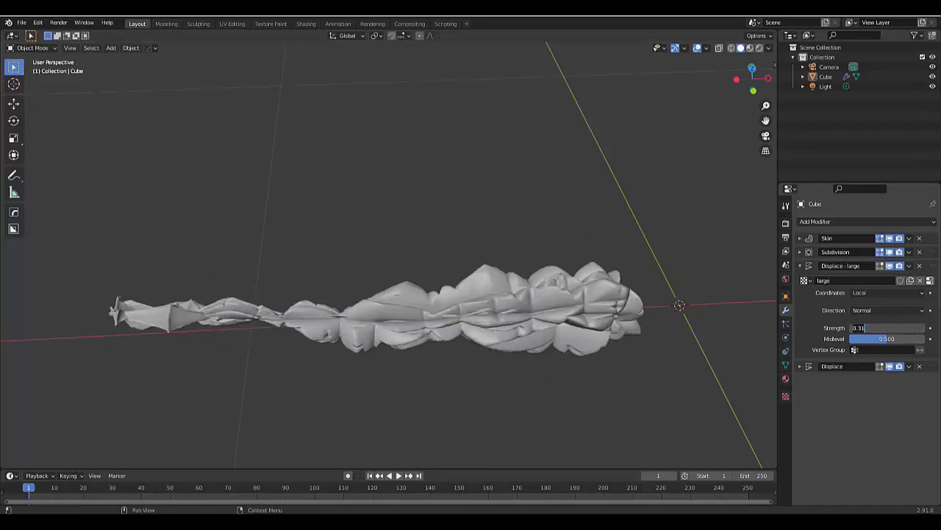
text(0.1)
key(Return)
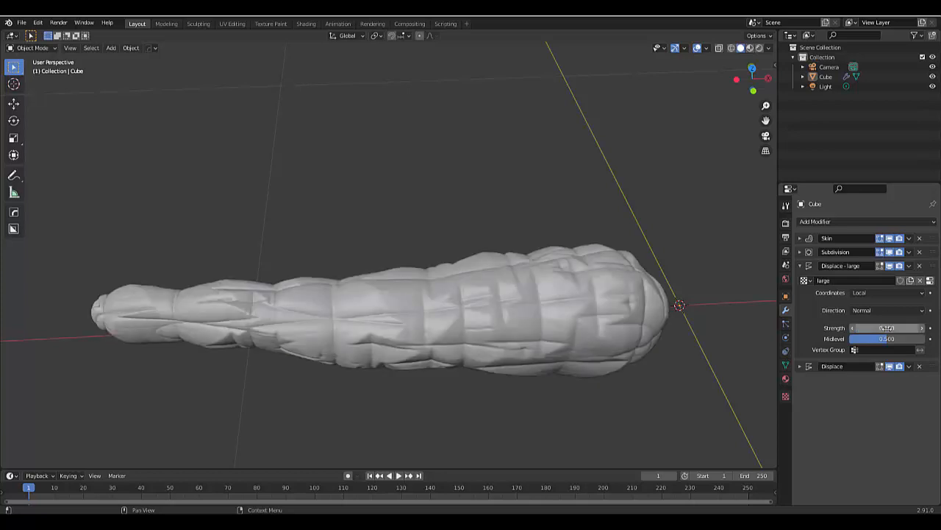
click(888, 327)
text(0.08)
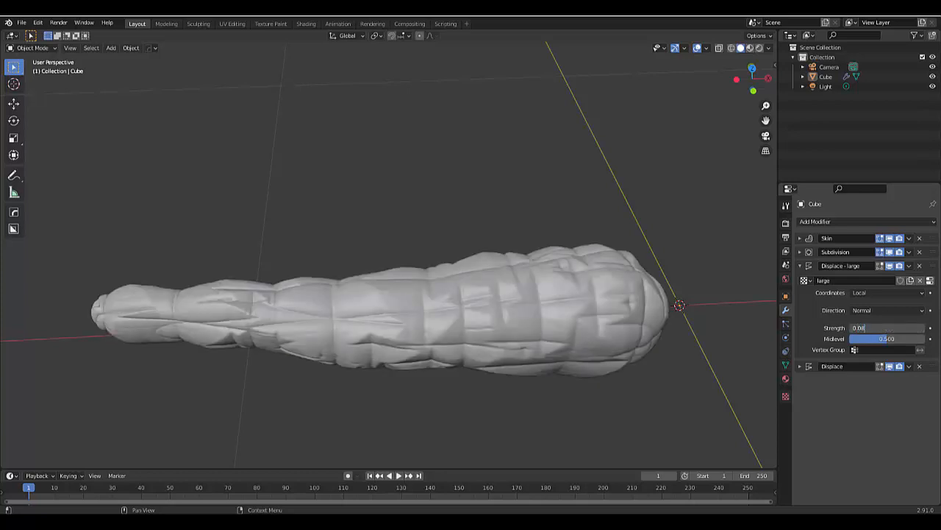
key(Return)
click(888, 328)
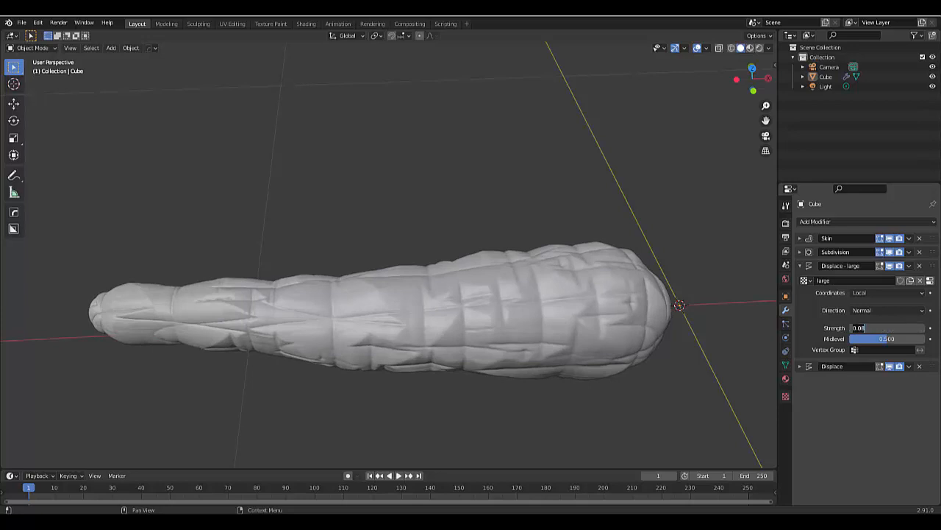
text(0.09)
key(Return)
Set the strength of the large Displace modifier to 0.05.
click(888, 329)
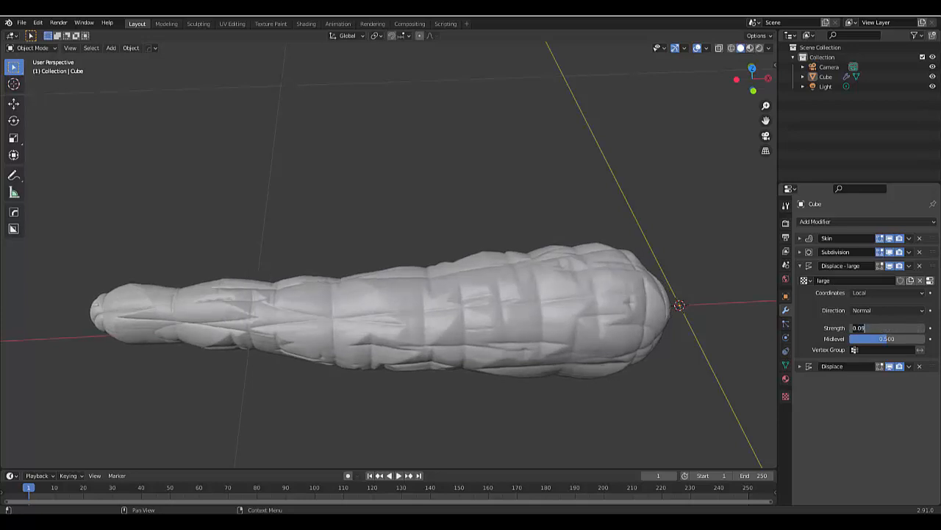
text(0.05)
key(Return)
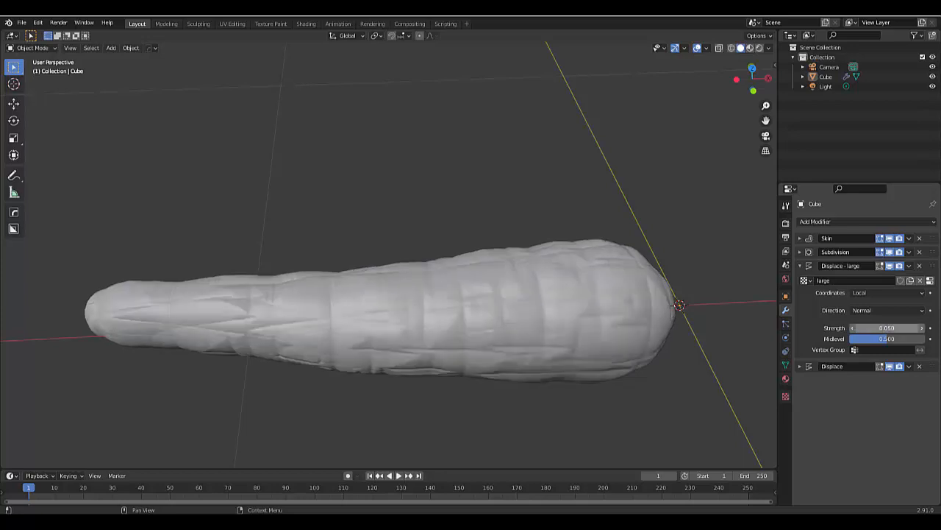
Set the strength of the Displace modifier that uses the small texture to 0.01.
click(800, 366)
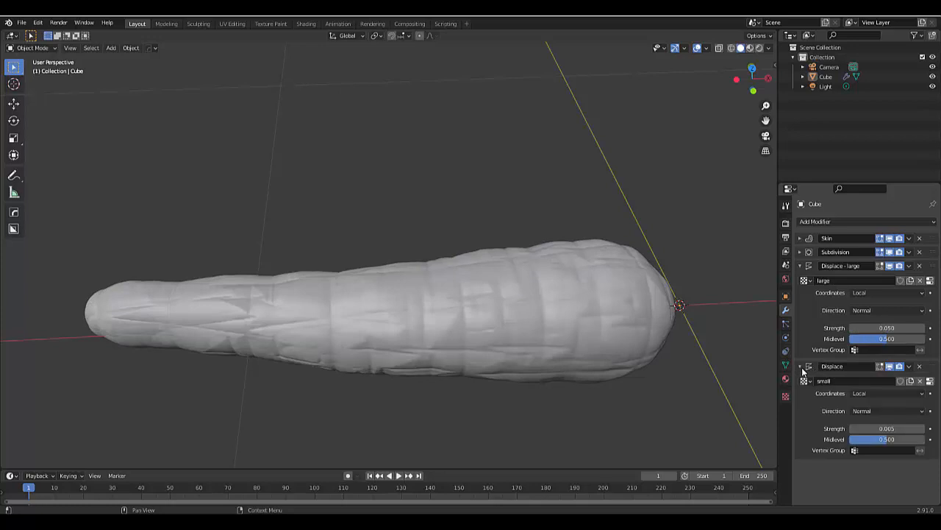
click(882, 429)
text(0.01)
key(Return)
middle_drag(496, 362, 744, 386)
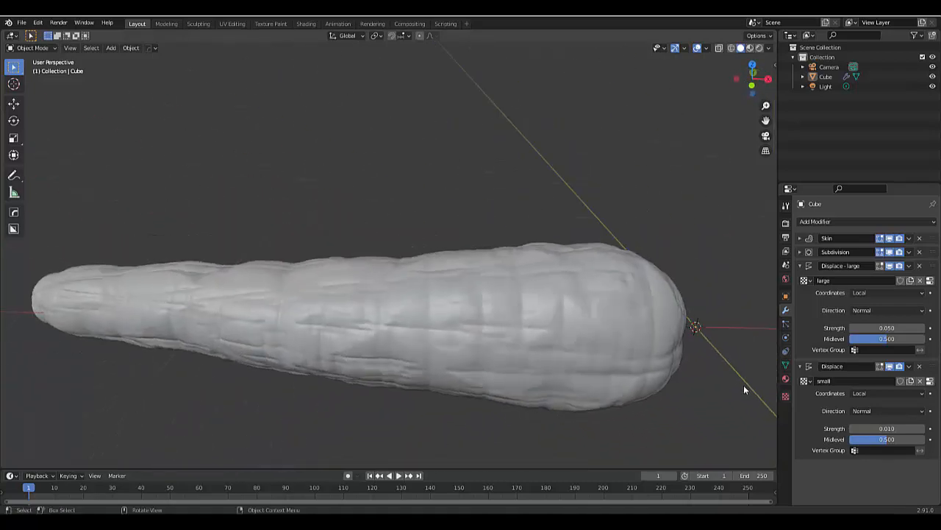
Replace the small texture on the second Displace modifier with the existing large Voronoi texture.
click(786, 395)
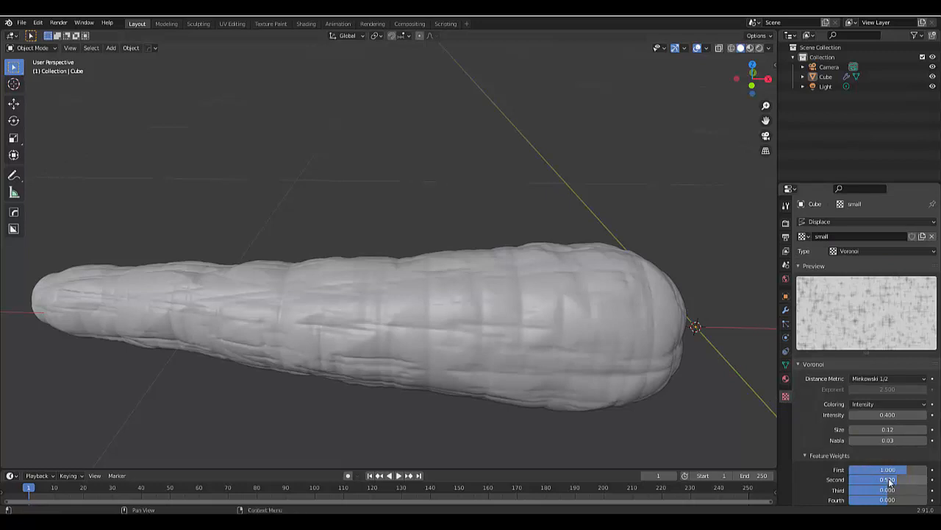
click(804, 236)
click(818, 251)
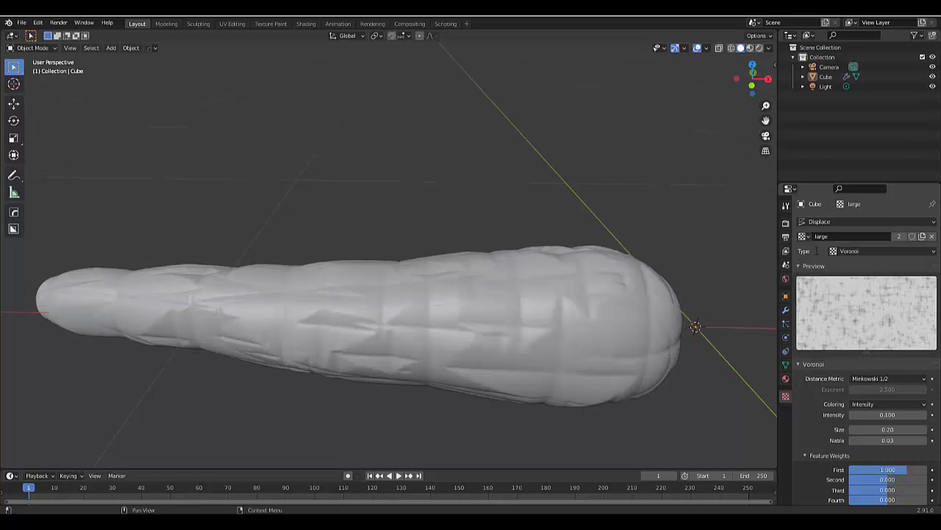
Set the large Voronoi texture's second feature weight to 0.5 and inspect the whole shape.
click(894, 480)
text(0.5)
key(Return)
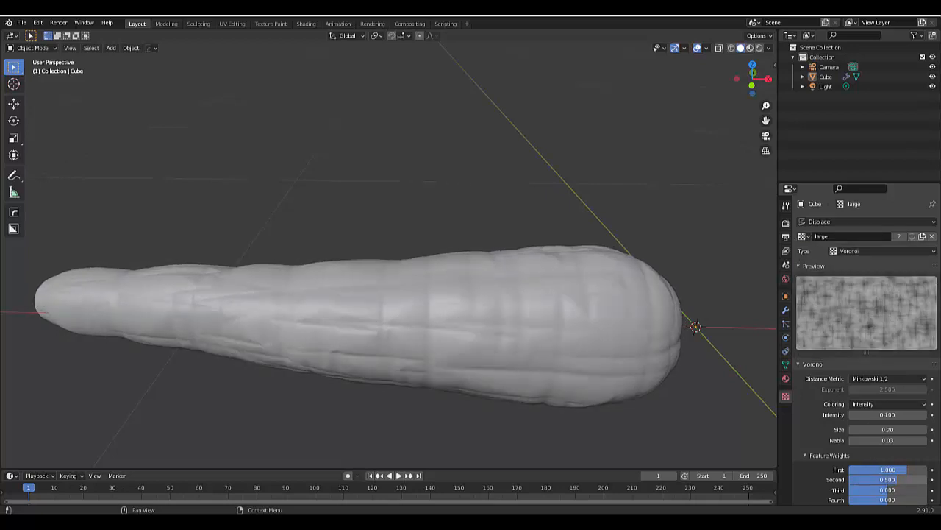
scroll(401, 366, down, 2)
scroll(401, 365, up, 2)
middle_drag(400, 361, 381, 356)
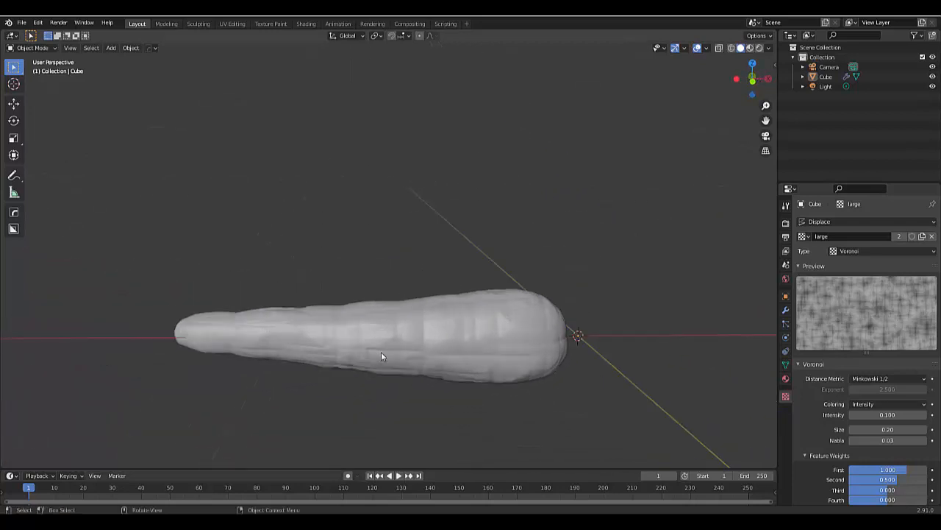
Set the object's material subsurface to 0.8 and its base color to orange with hue 0.076 and saturation 0.751.
click(786, 378)
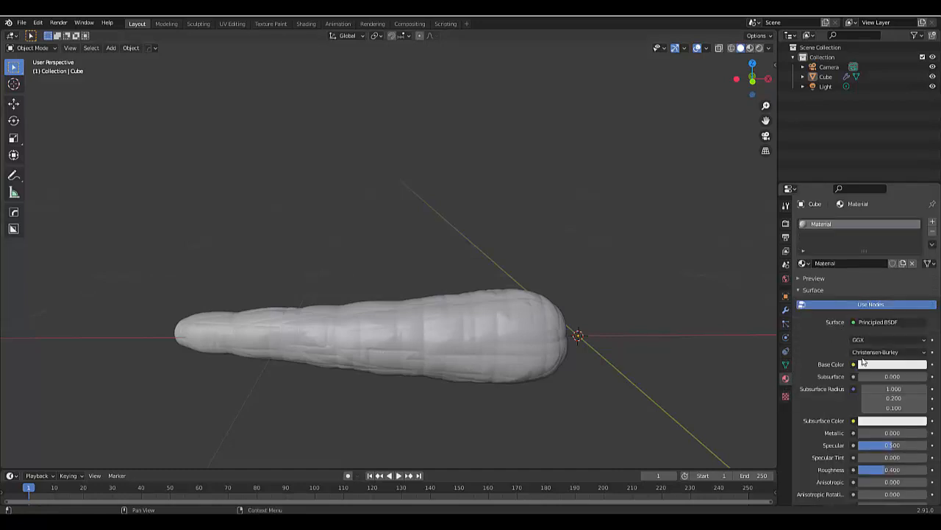
click(881, 377)
text(0.8)
key(Return)
click(886, 365)
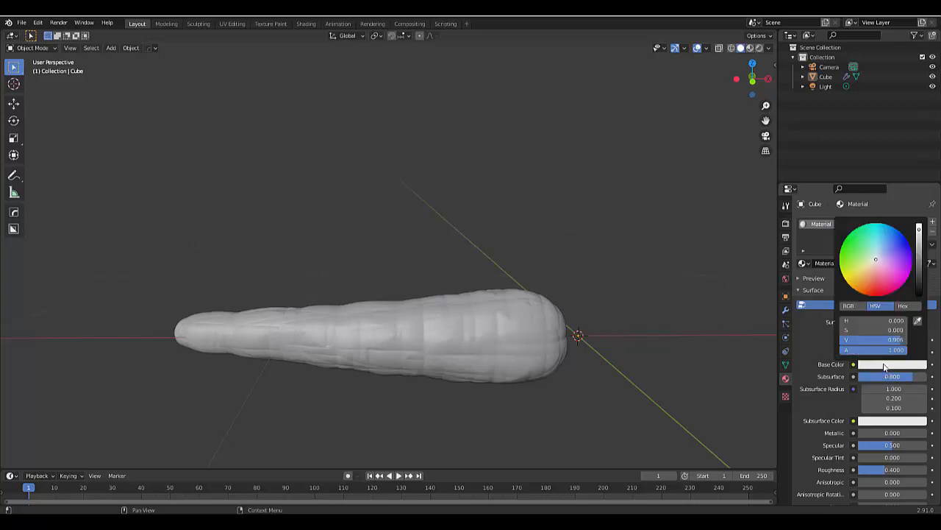
click(863, 284)
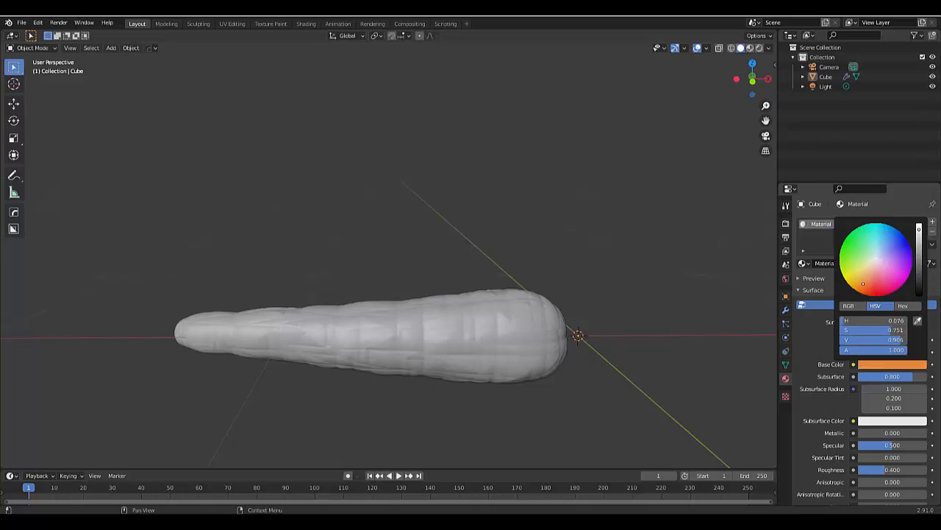
Show the object in Material Preview shading and compare its material with nodes disabled and enabled.
click(750, 48)
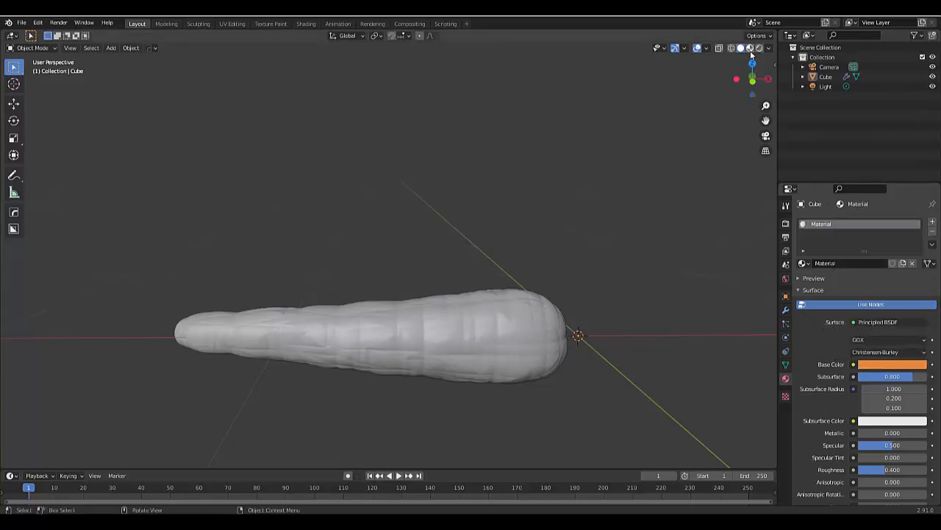
click(843, 310)
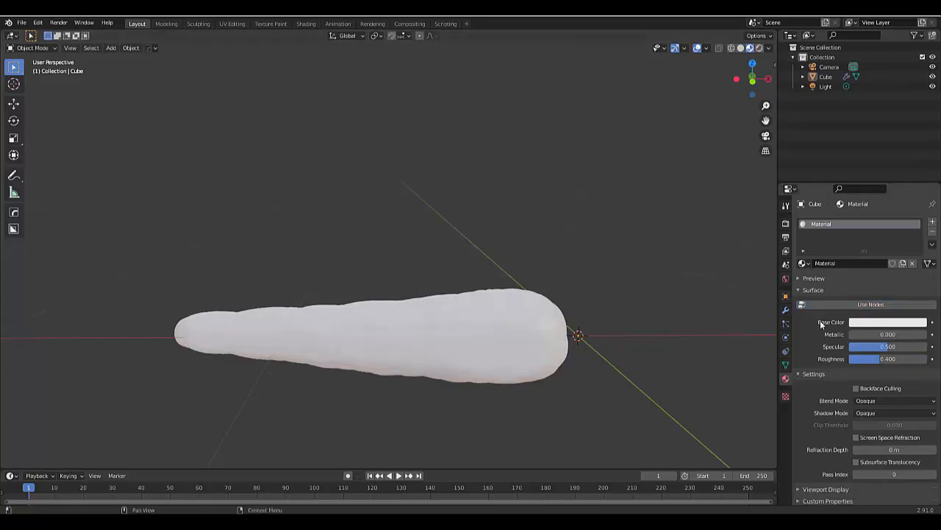
click(855, 305)
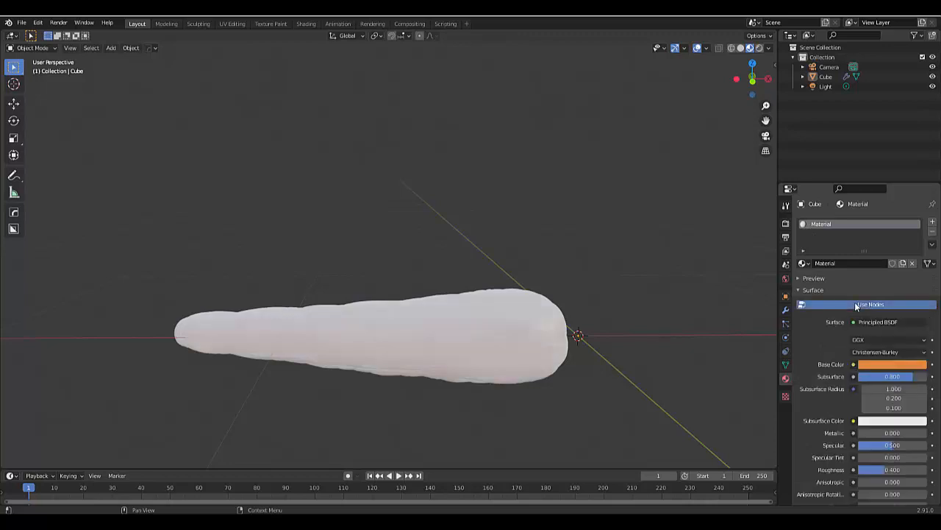
click(855, 305)
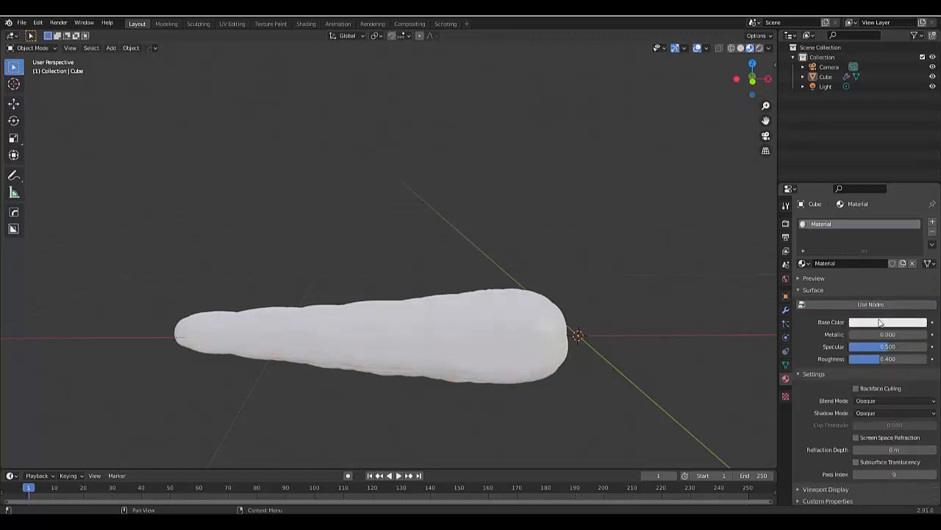
click(846, 303)
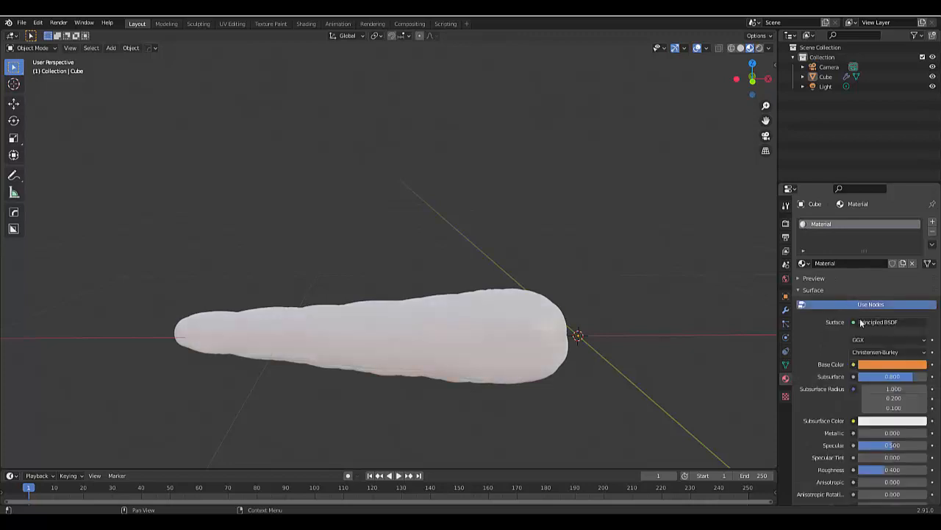
Set the material's subsurface to 0.2.
click(877, 364)
click(916, 375)
text(0.8)
key(BackSpace)
text(2)
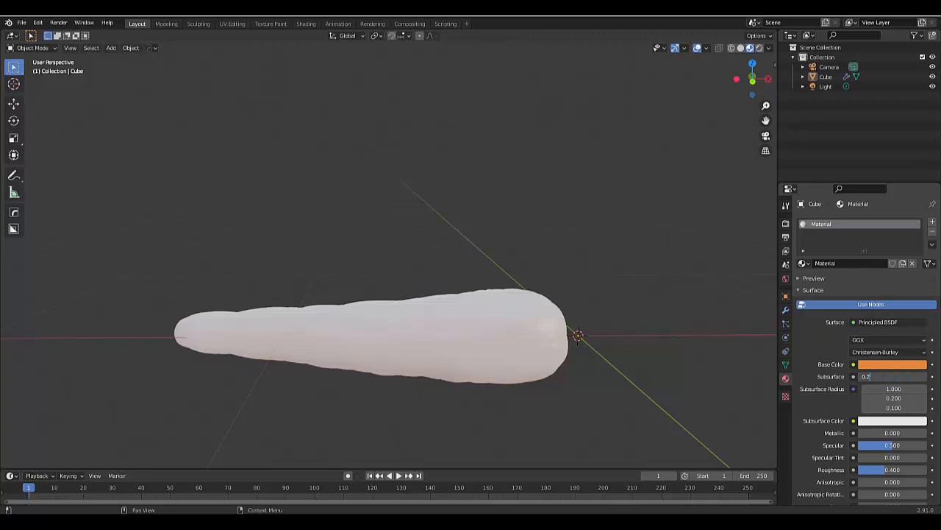
key(Return)
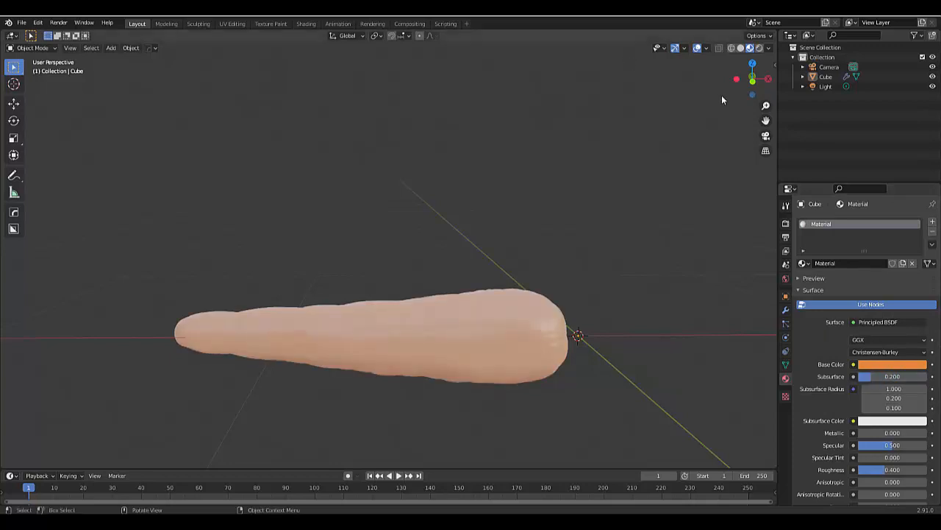
Display the viewport in Rendered shading, set the material's subsurface to 0.15 and inspect the surface.
click(760, 49)
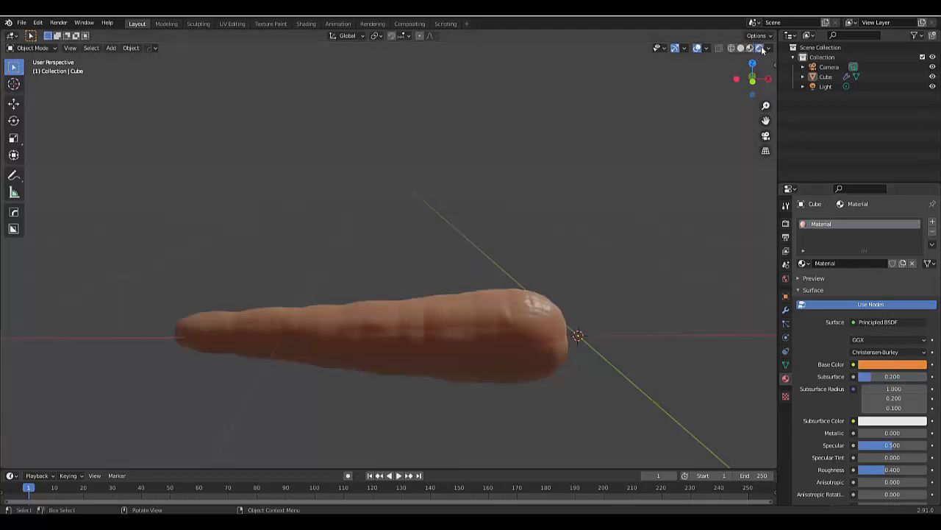
scroll(519, 329, up, 5)
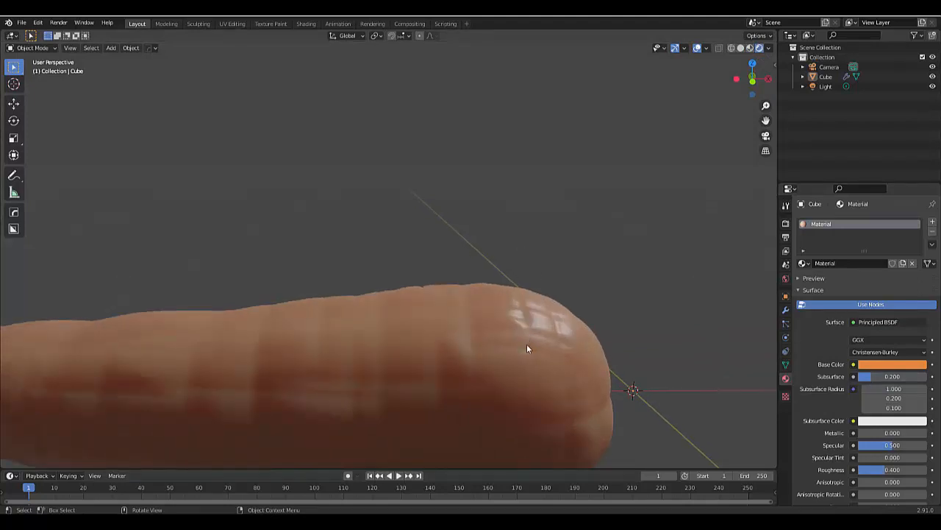
click(887, 377)
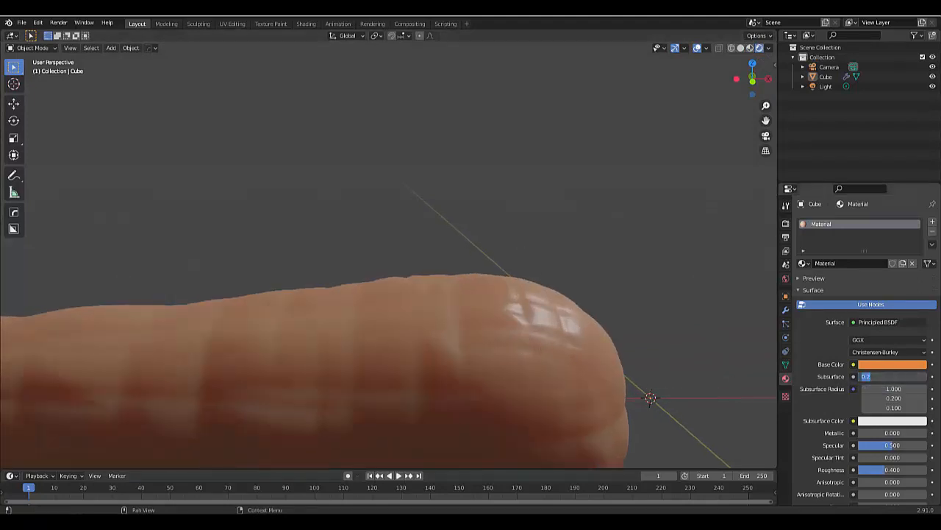
text(0.15)
key(Return)
scroll(397, 335, down, 4)
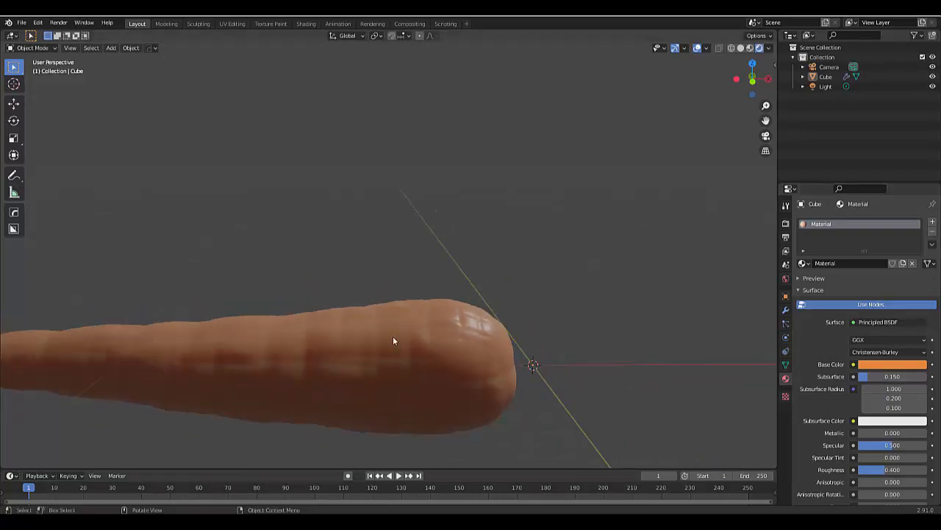
scroll(307, 344, up, 2)
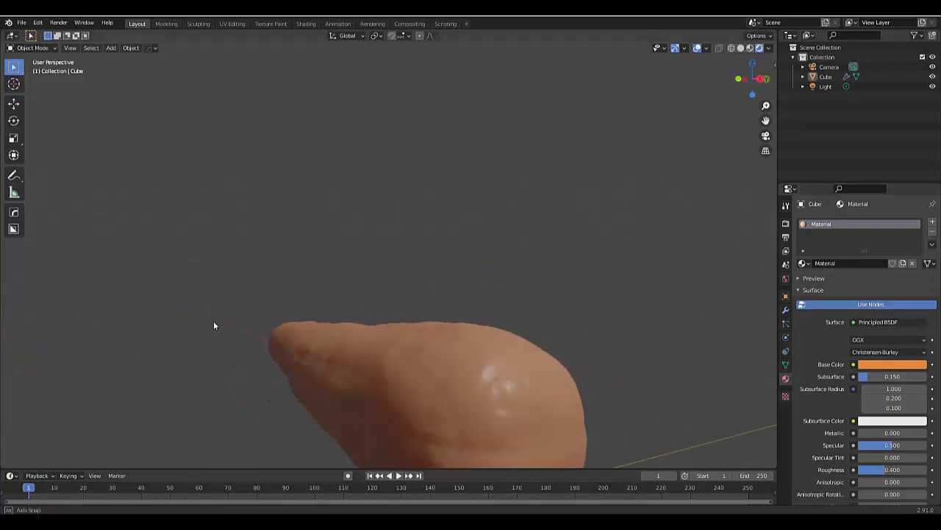